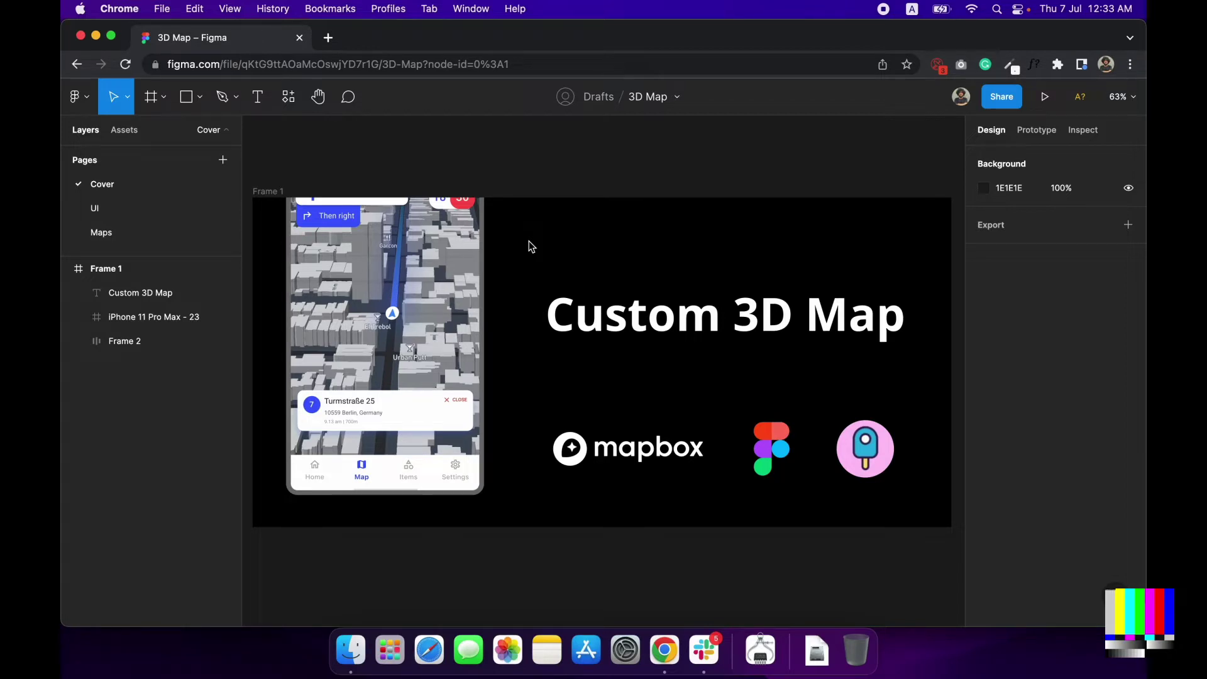
- Load mapbox.com in a new tab and open its Products list to reach Mapbox Studio
click(334, 39)
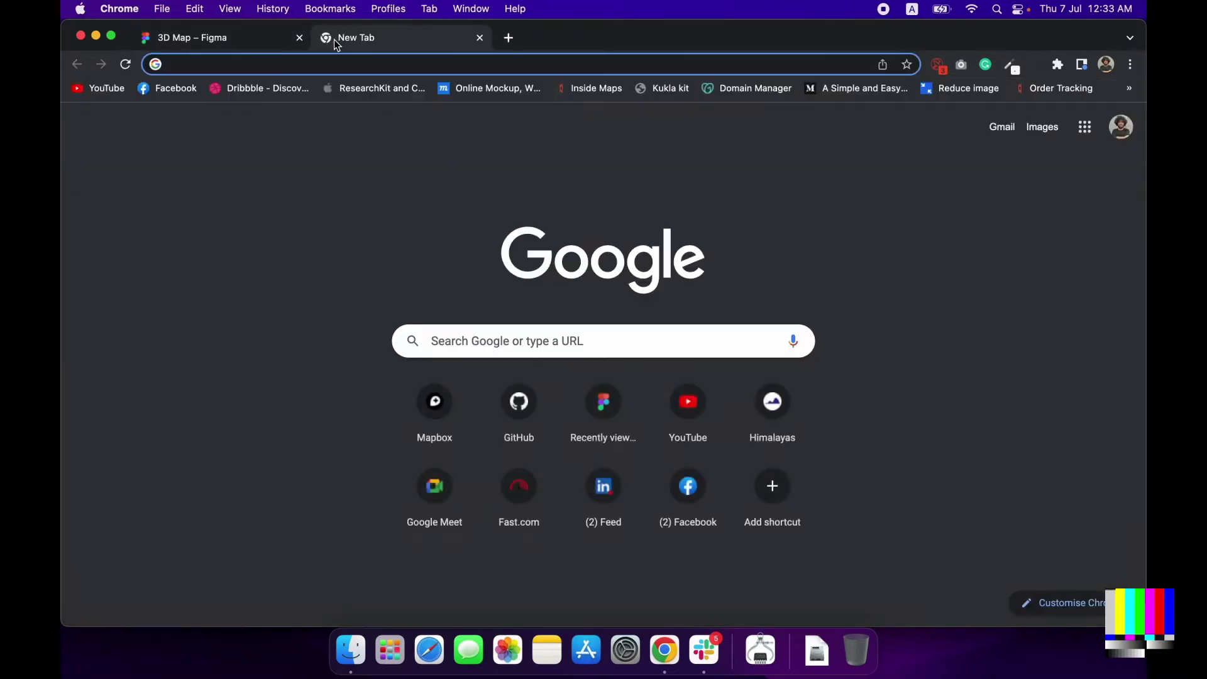
text(map)
key(Return)
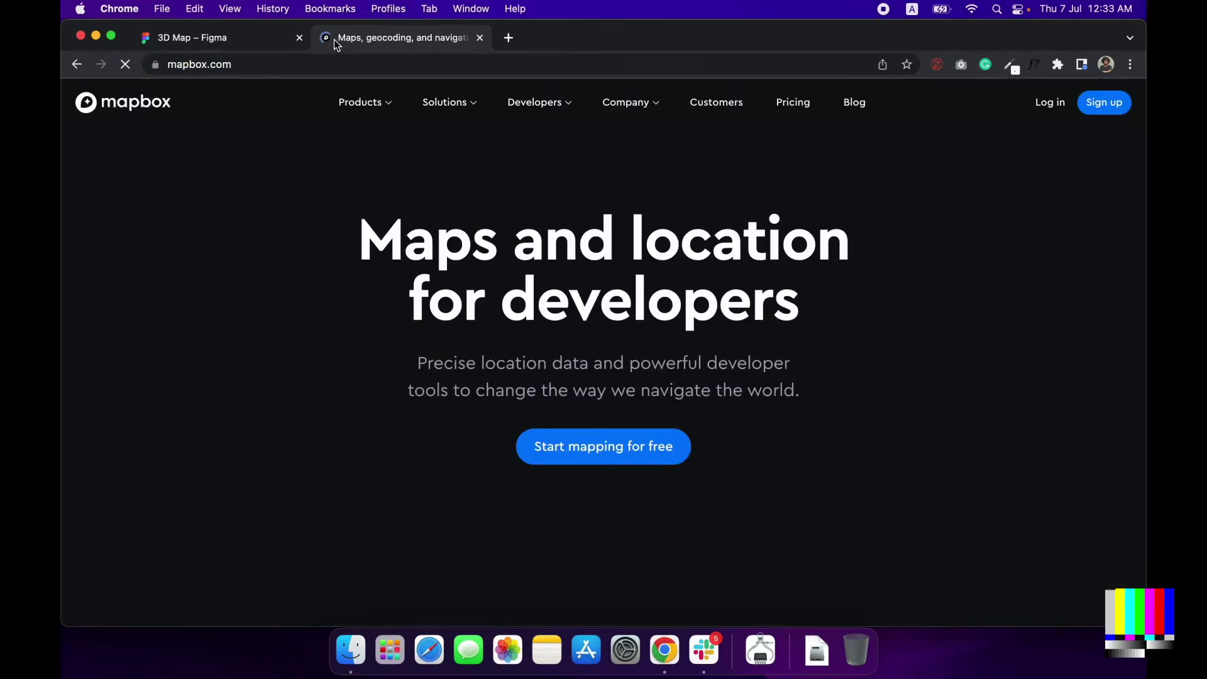
scroll(493, 361, down, 10)
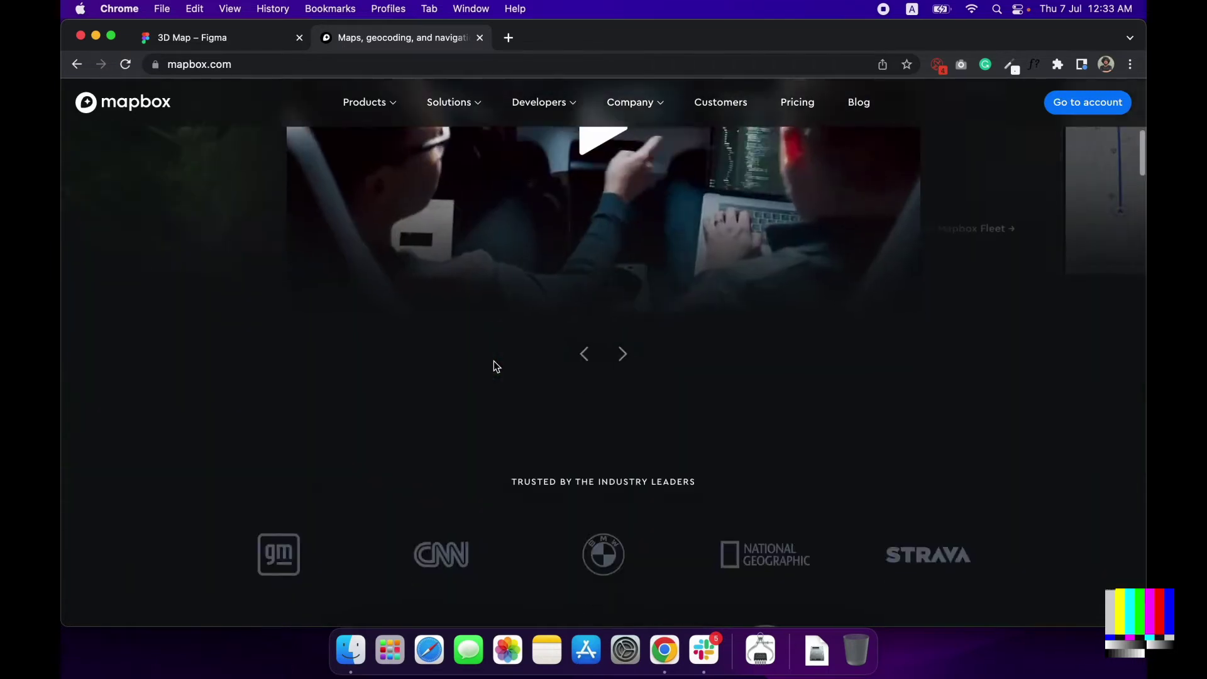
scroll(493, 361, up, 10)
click(368, 107)
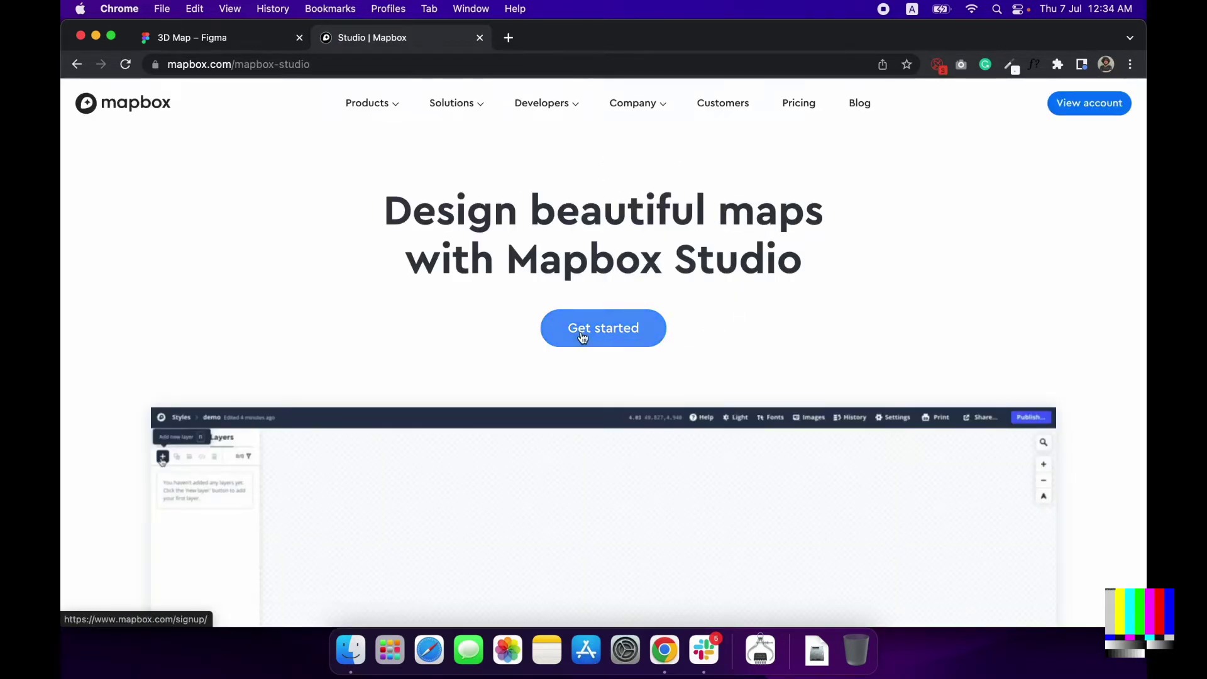
- Choose Get started on the Mapbox Studio page to reach the Styles dashboard
click(582, 338)
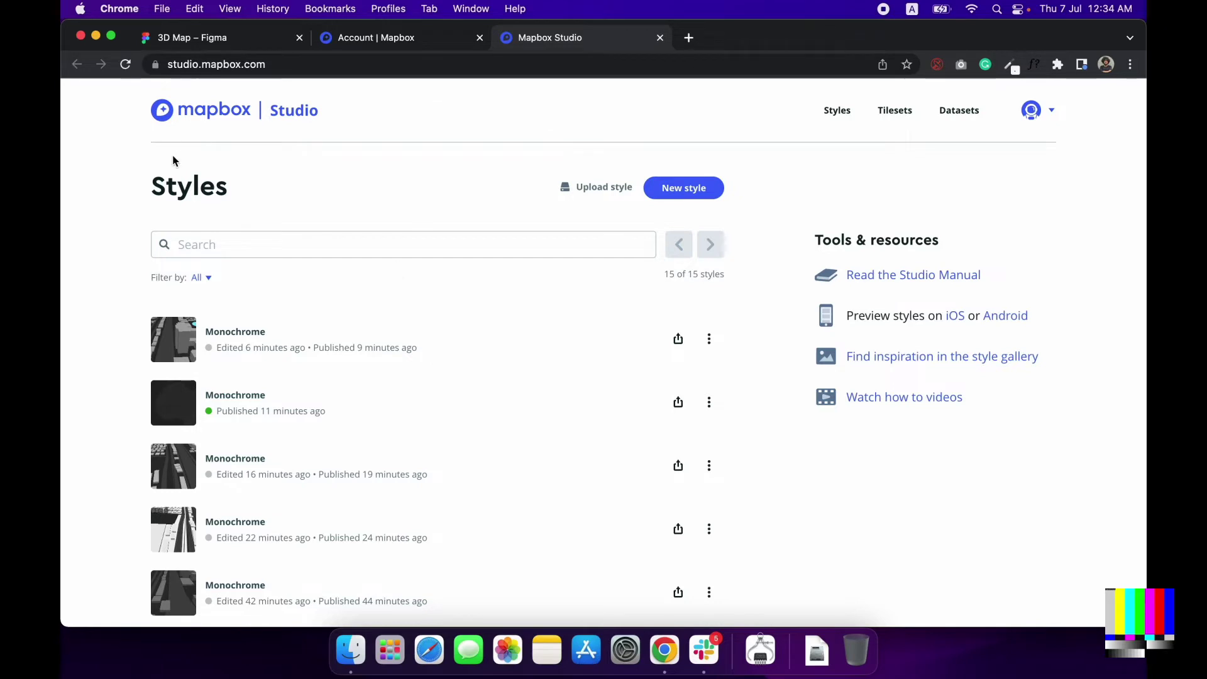
- Create a new style from the Monochrome template's Dark variation and open it for customizing
click(703, 192)
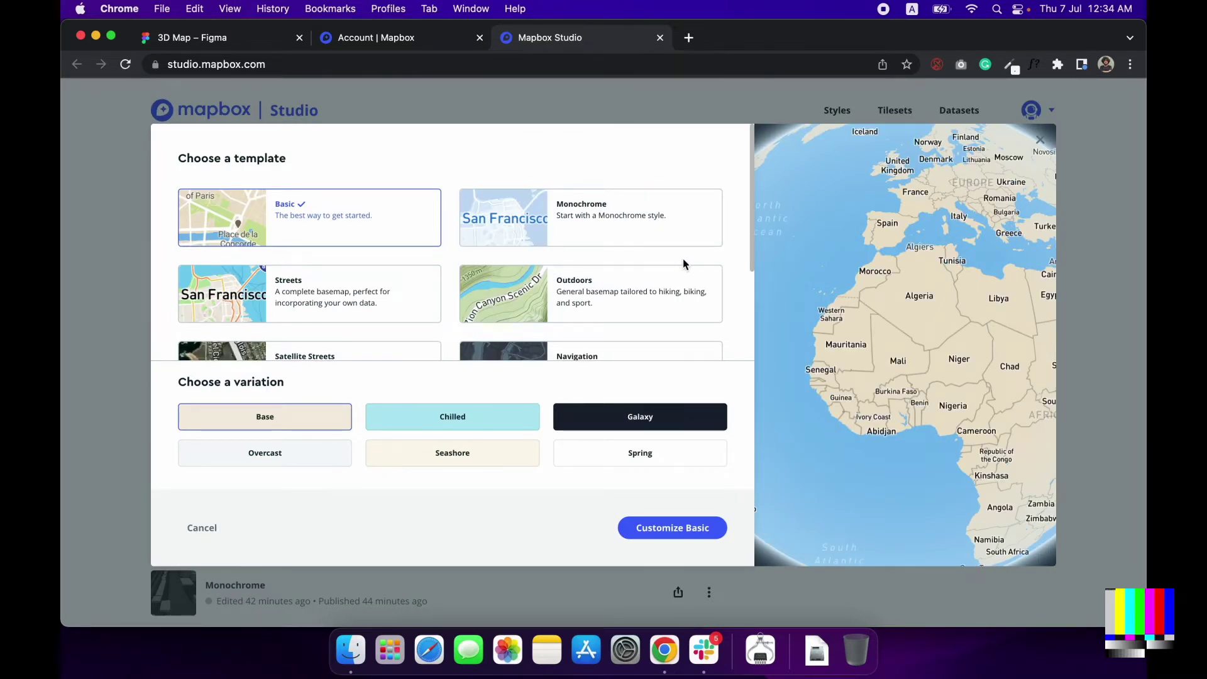
scroll(683, 258, down, 3)
scroll(683, 259, up, 3)
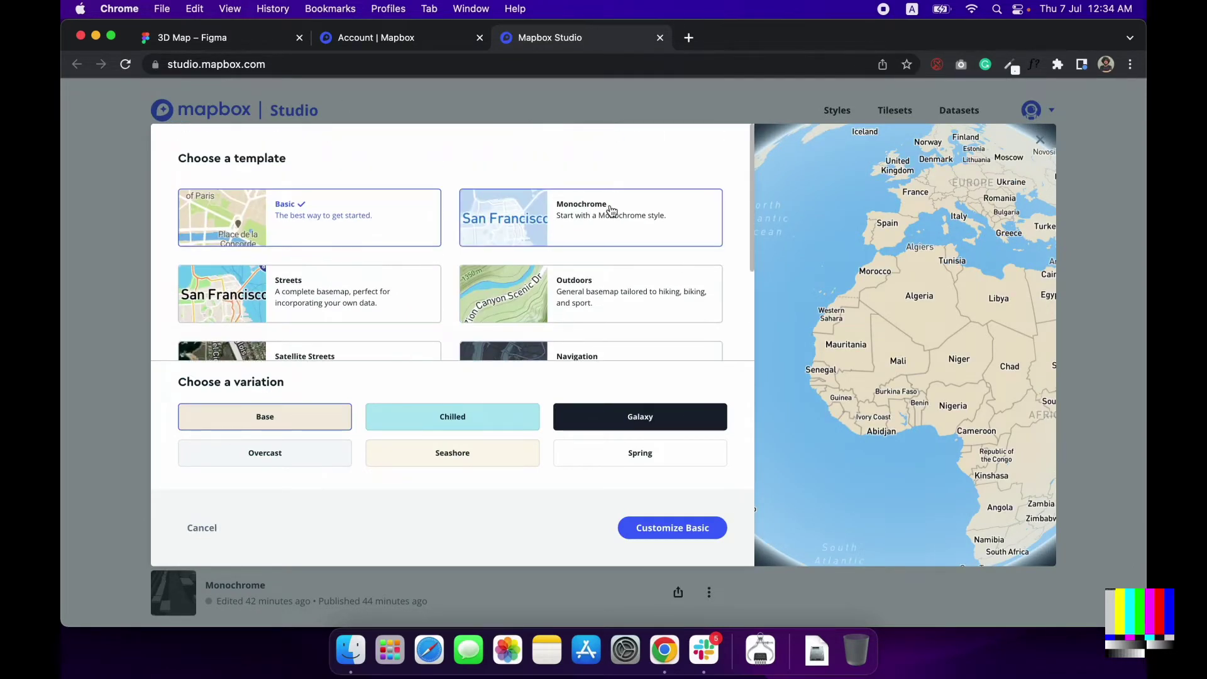
click(612, 211)
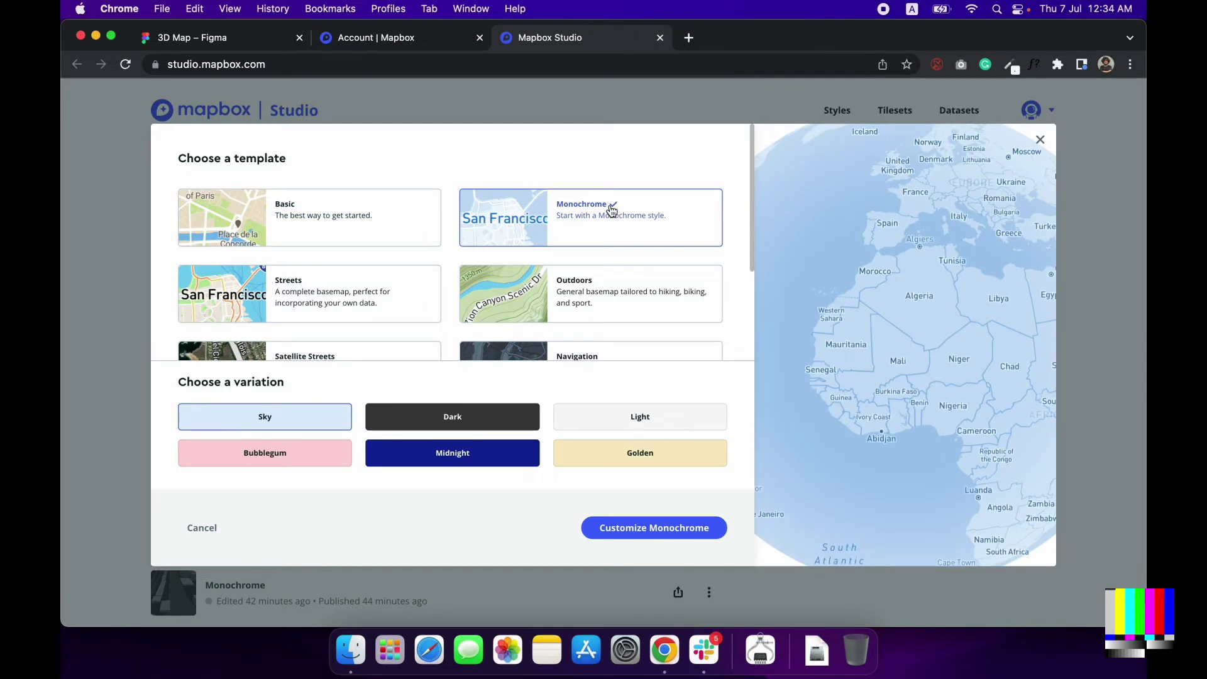
click(459, 418)
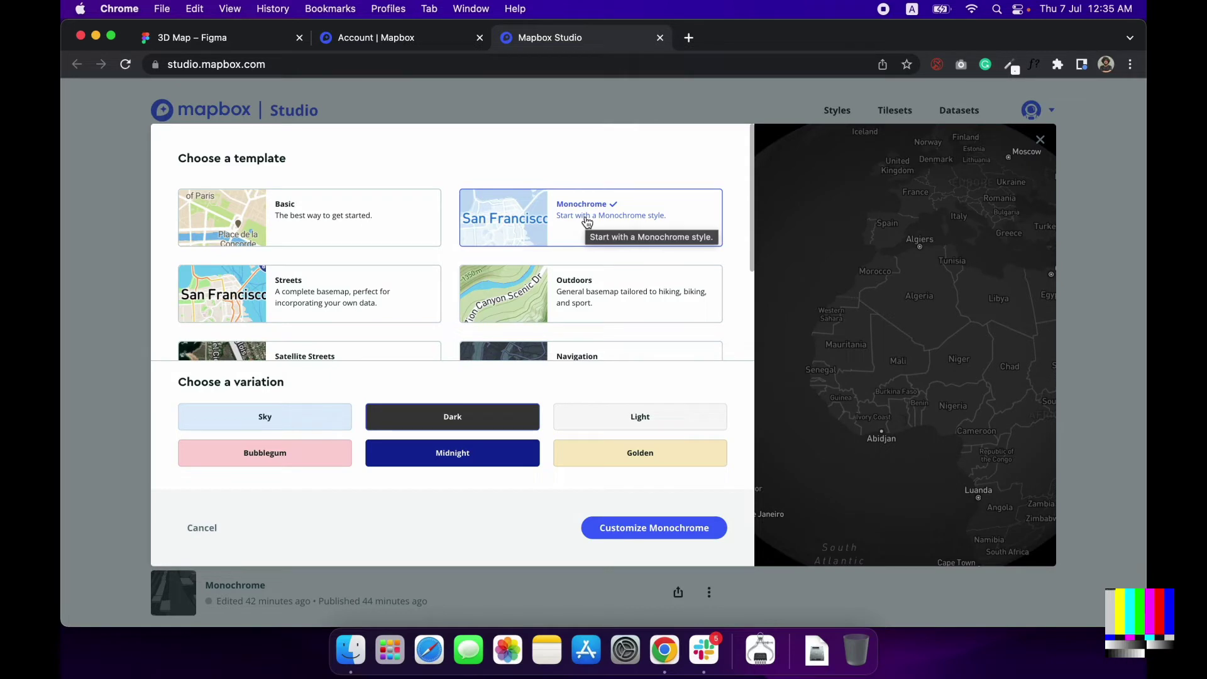
scroll(587, 222, down, 3)
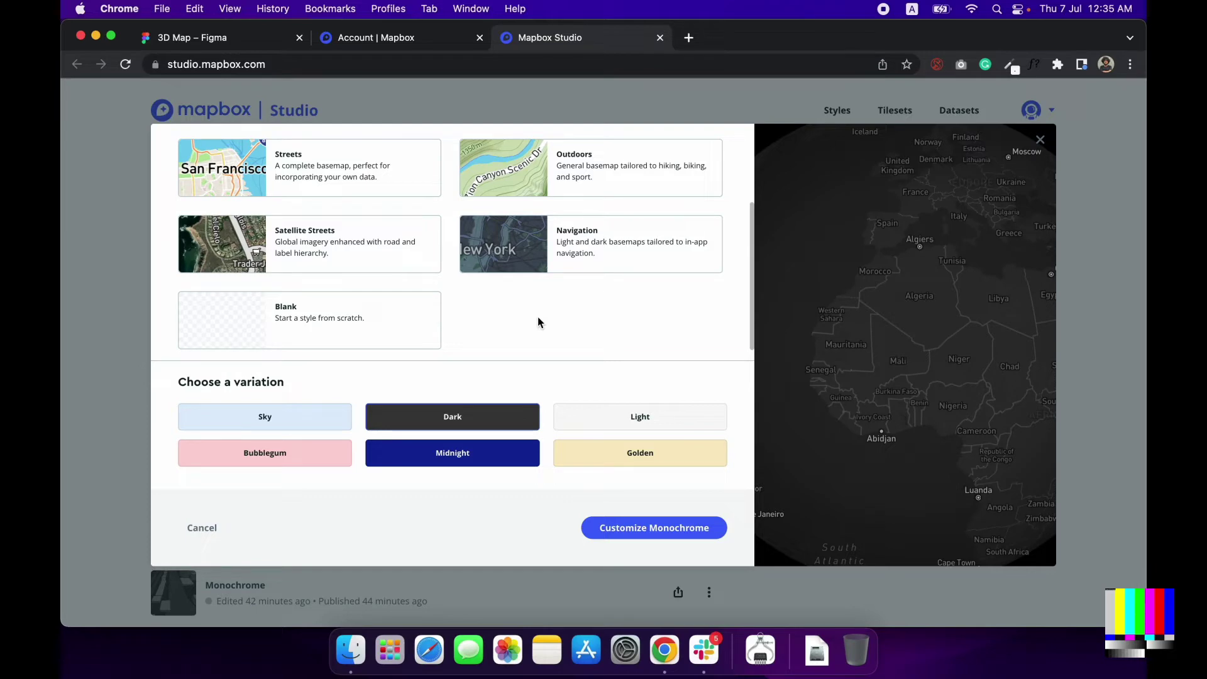
scroll(538, 322, up, 5)
scroll(537, 322, down, 5)
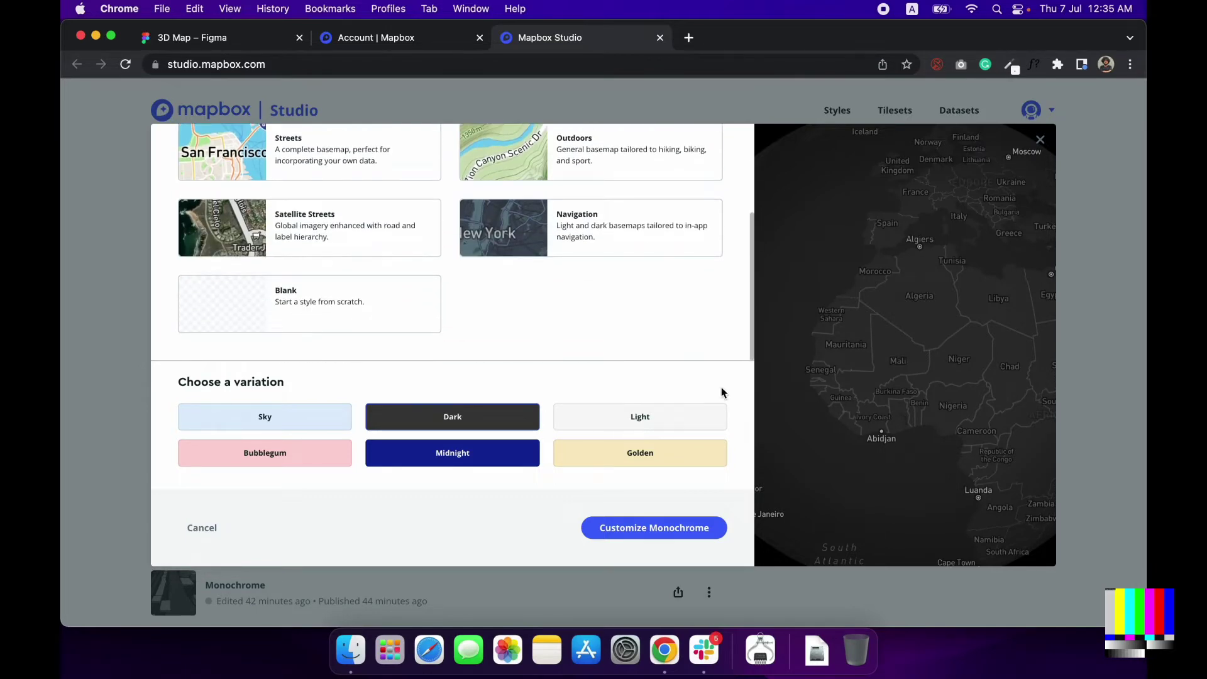
click(643, 528)
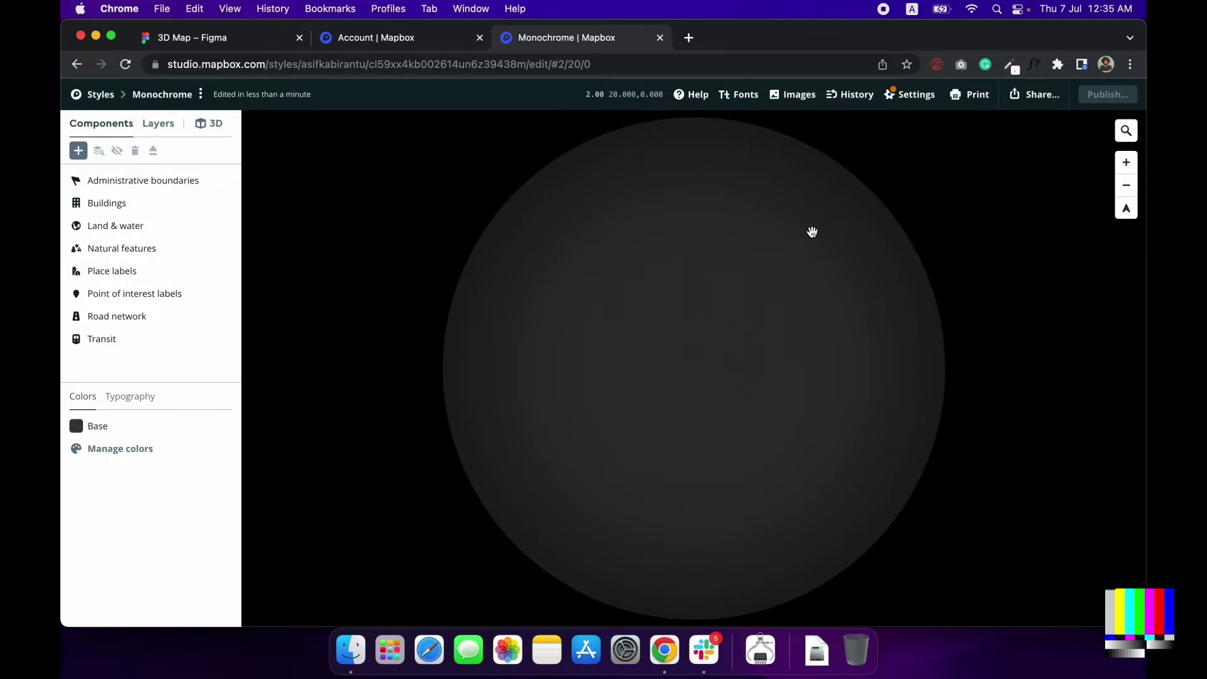
- Search for 'dhaka' and fly the map to Dhaka, Bangladesh, zooming in close
drag(873, 372, 692, 269)
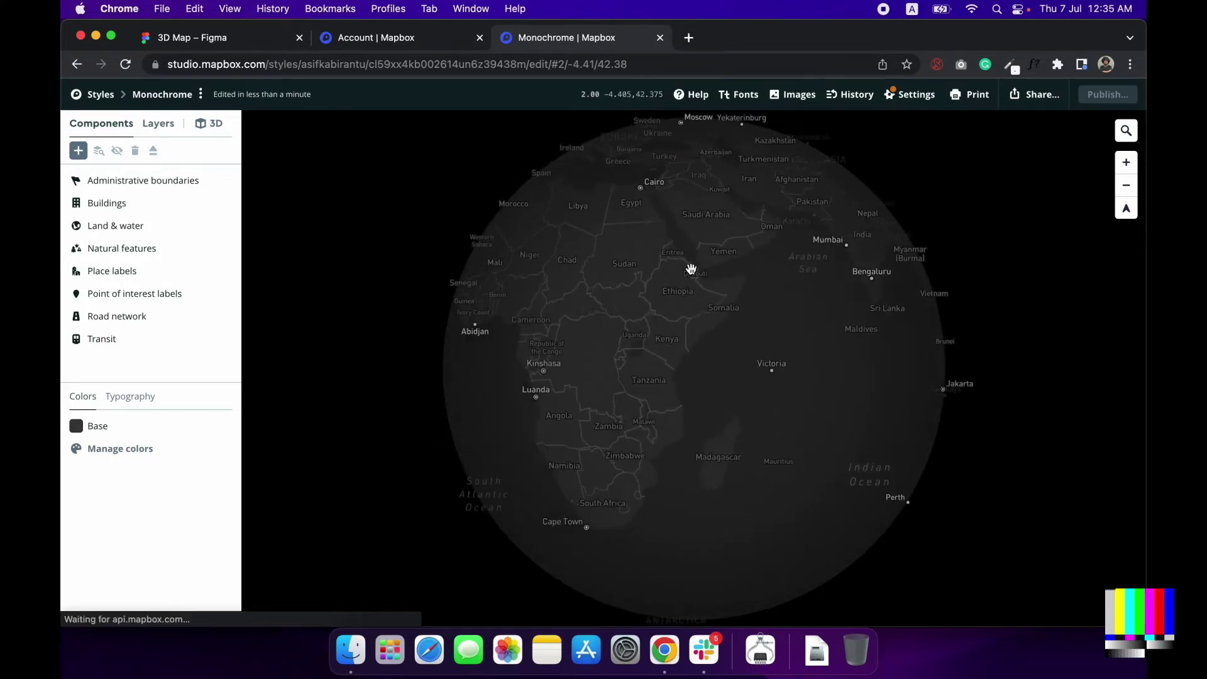
click(1128, 132)
text(d)
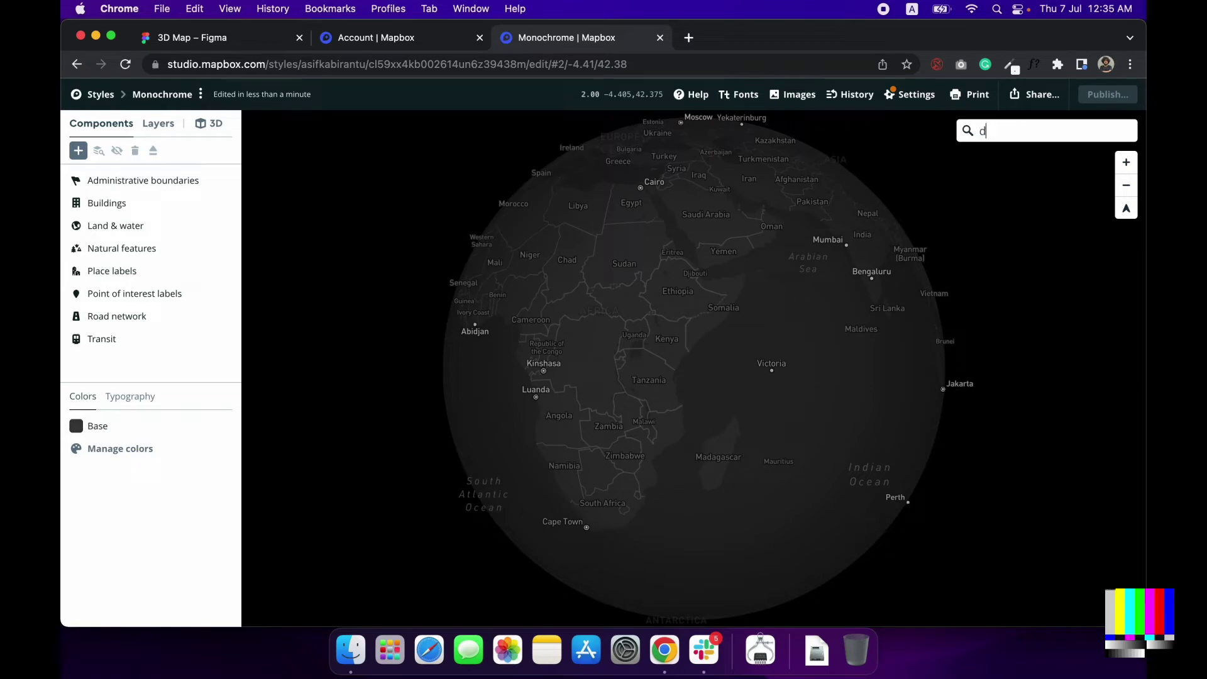
text(haka)
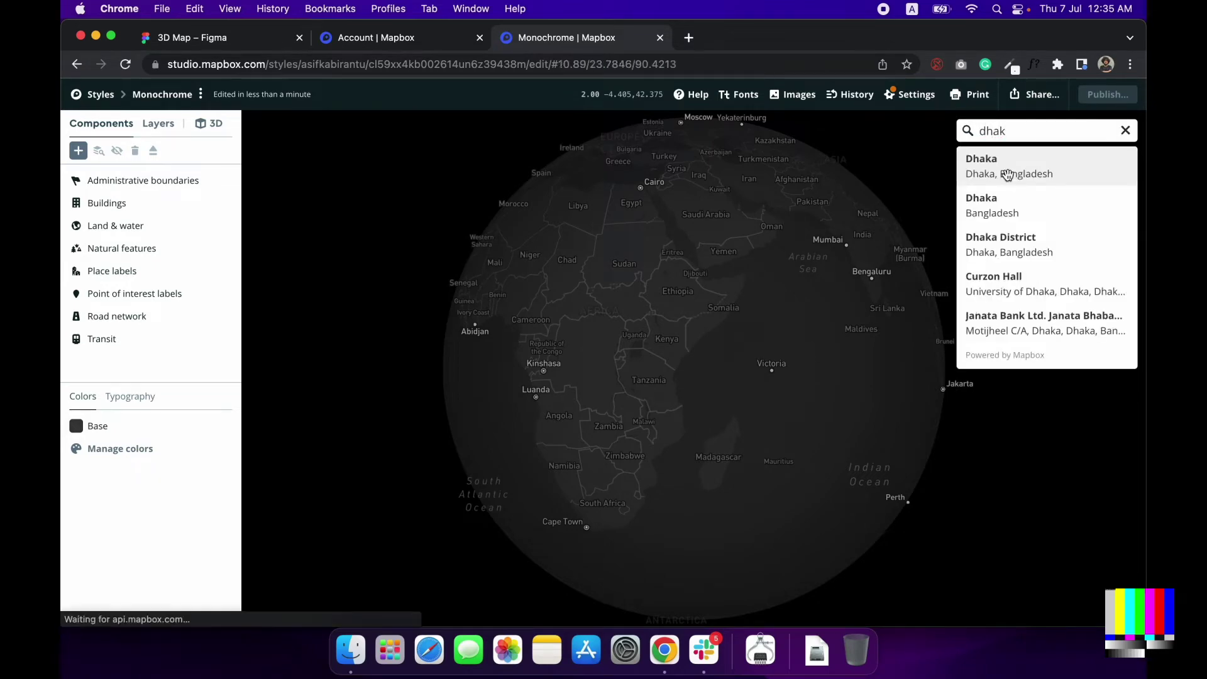
click(1007, 175)
scroll(646, 375, up, 5)
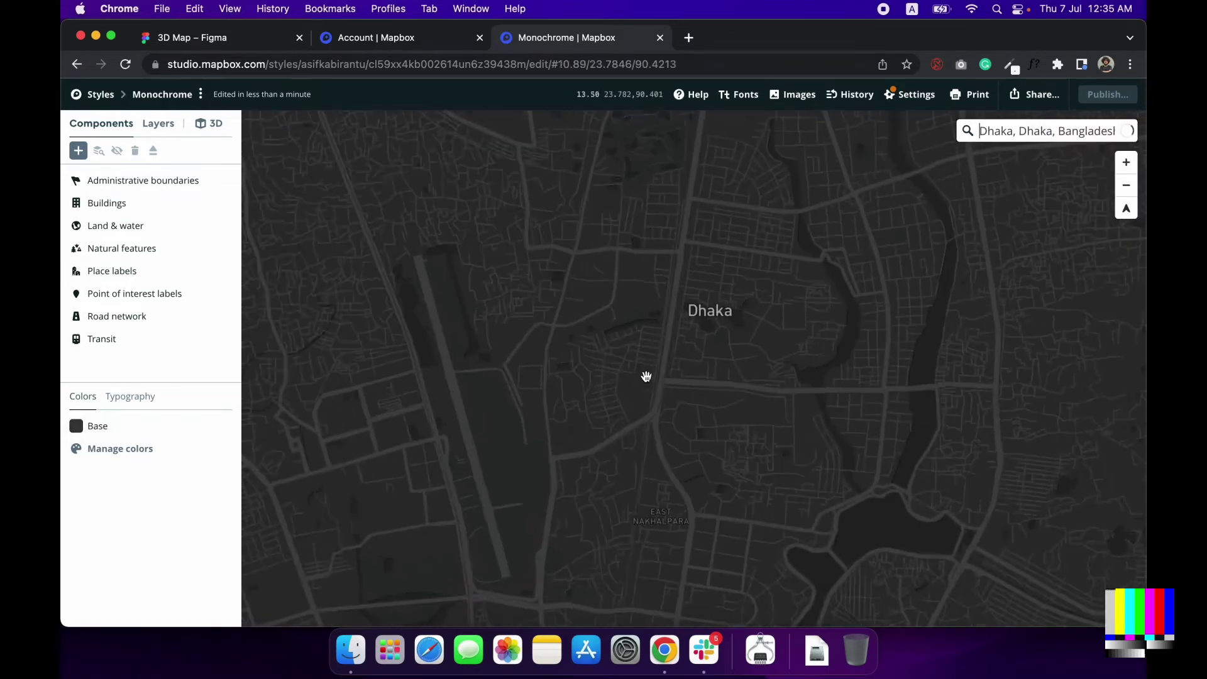
scroll(671, 375, up, 2)
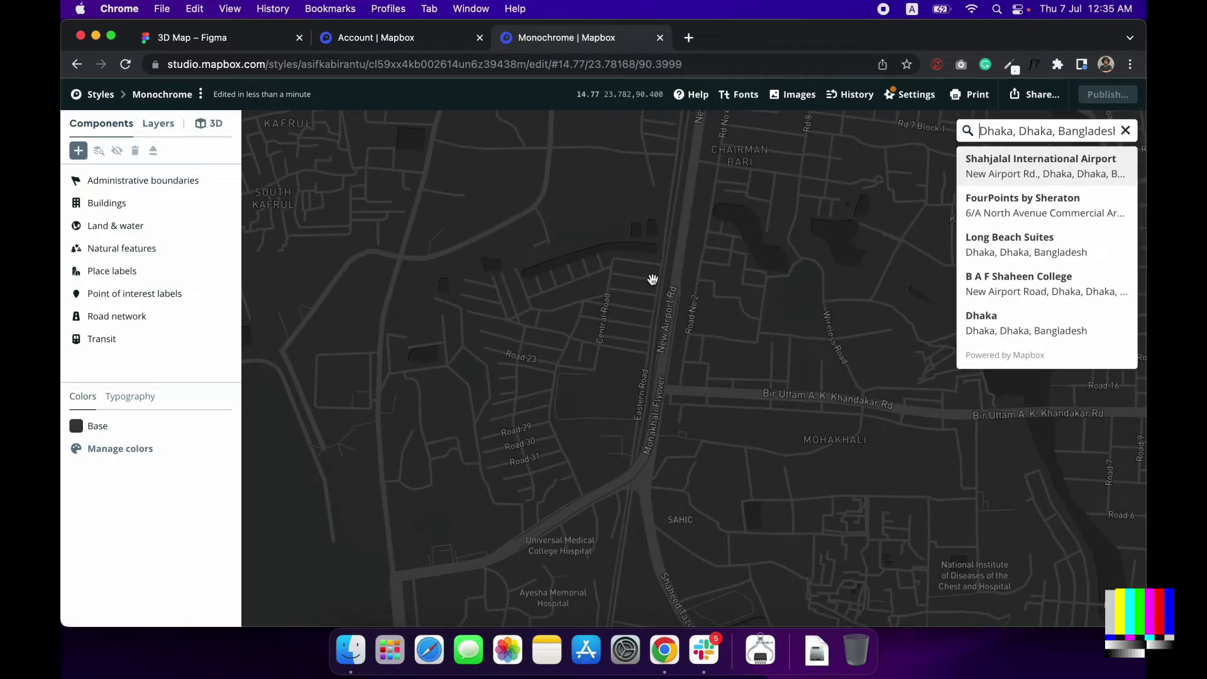
- Pitch the map into a tilted 3D view and clear the search box
drag(677, 418, 687, 308)
scroll(688, 308, up, 3)
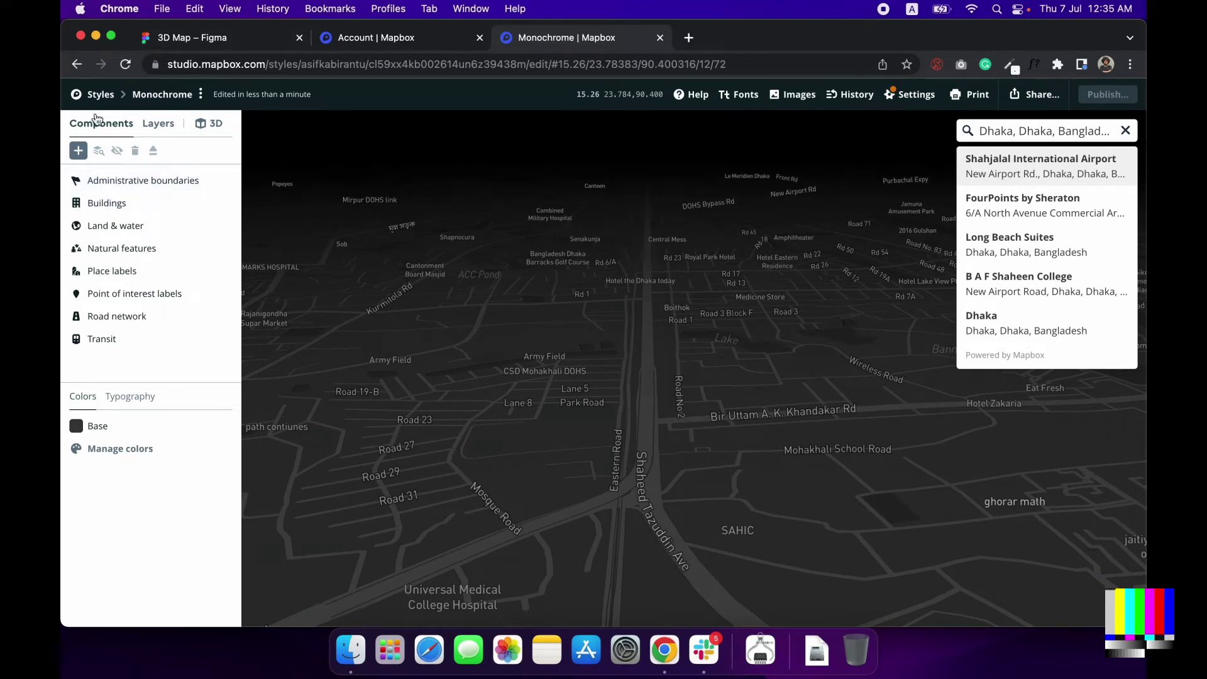
click(1124, 131)
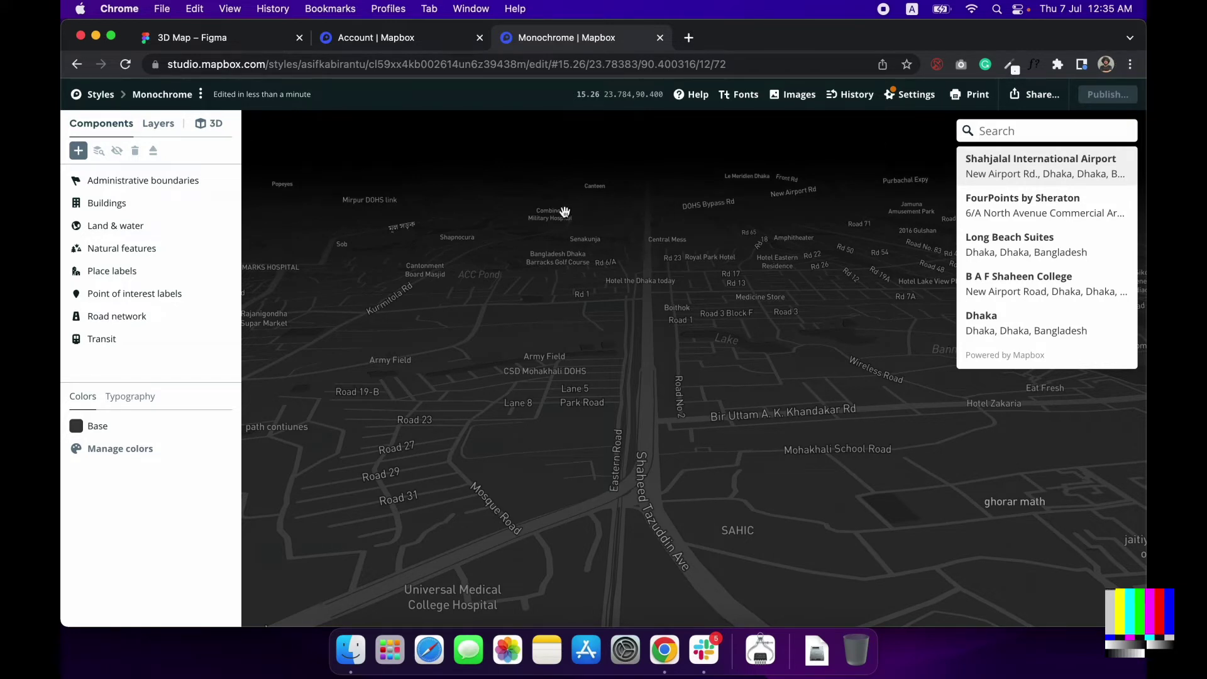
- Switch on 3D buildings and Adjust opacity, then bring up Point of interest labels
click(147, 207)
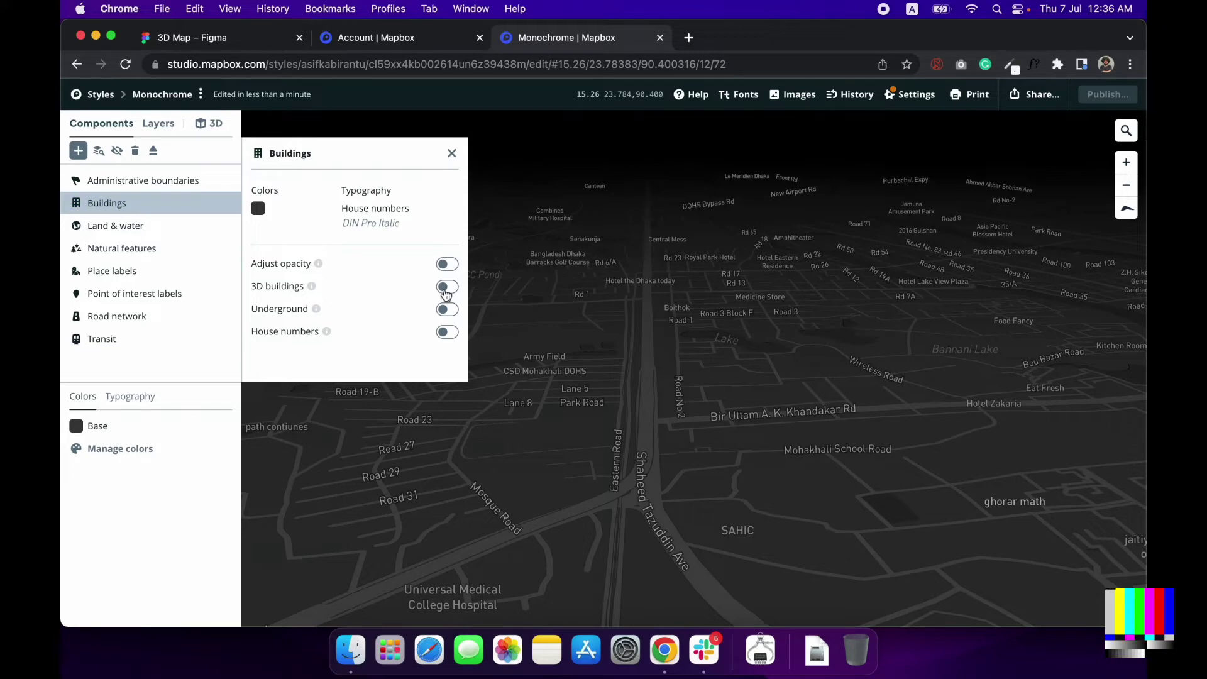
click(445, 288)
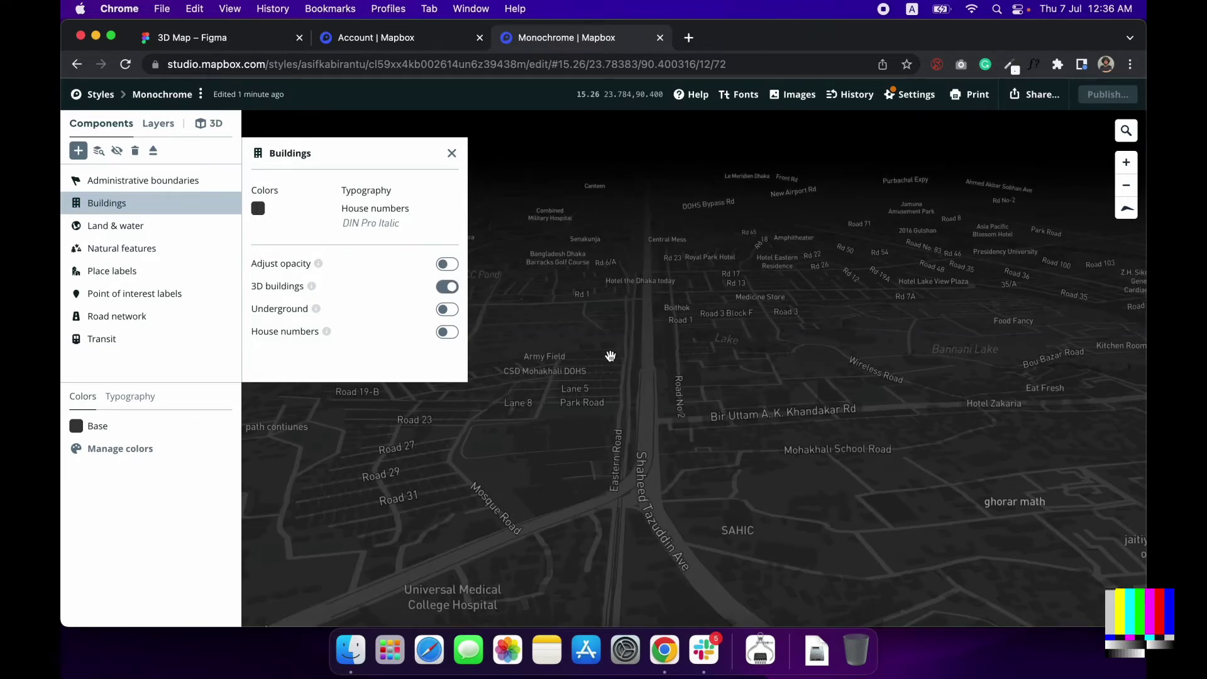
scroll(655, 350, up, 5)
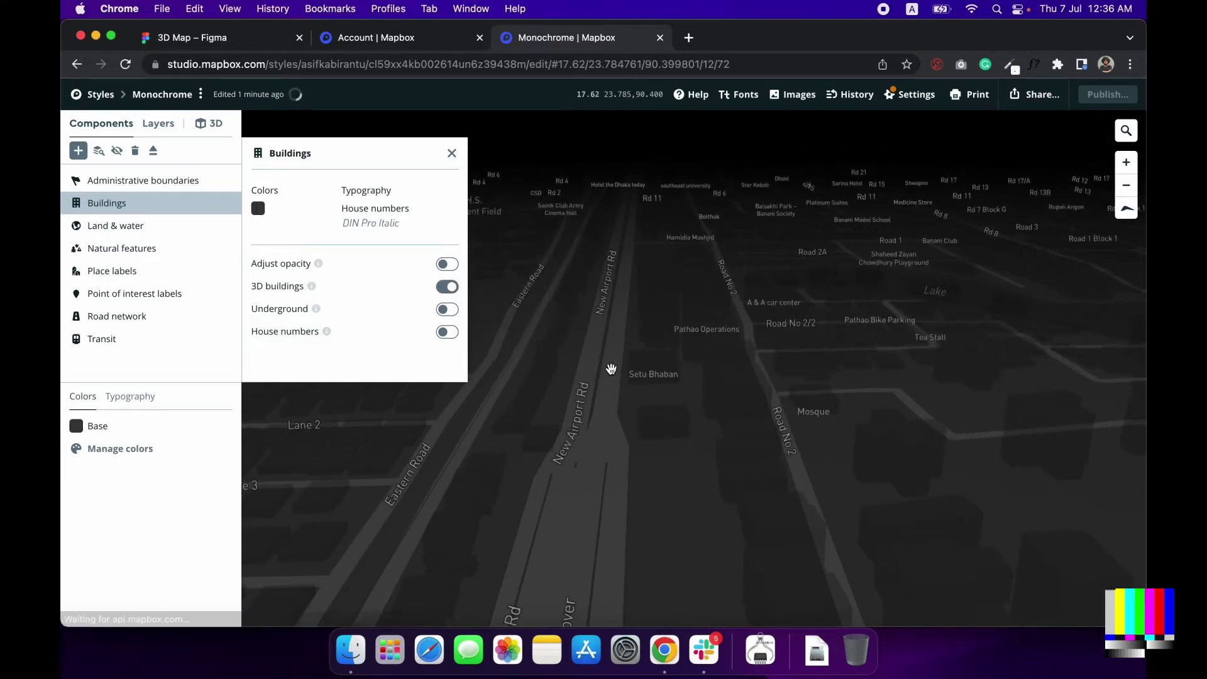
scroll(682, 369, down, 3)
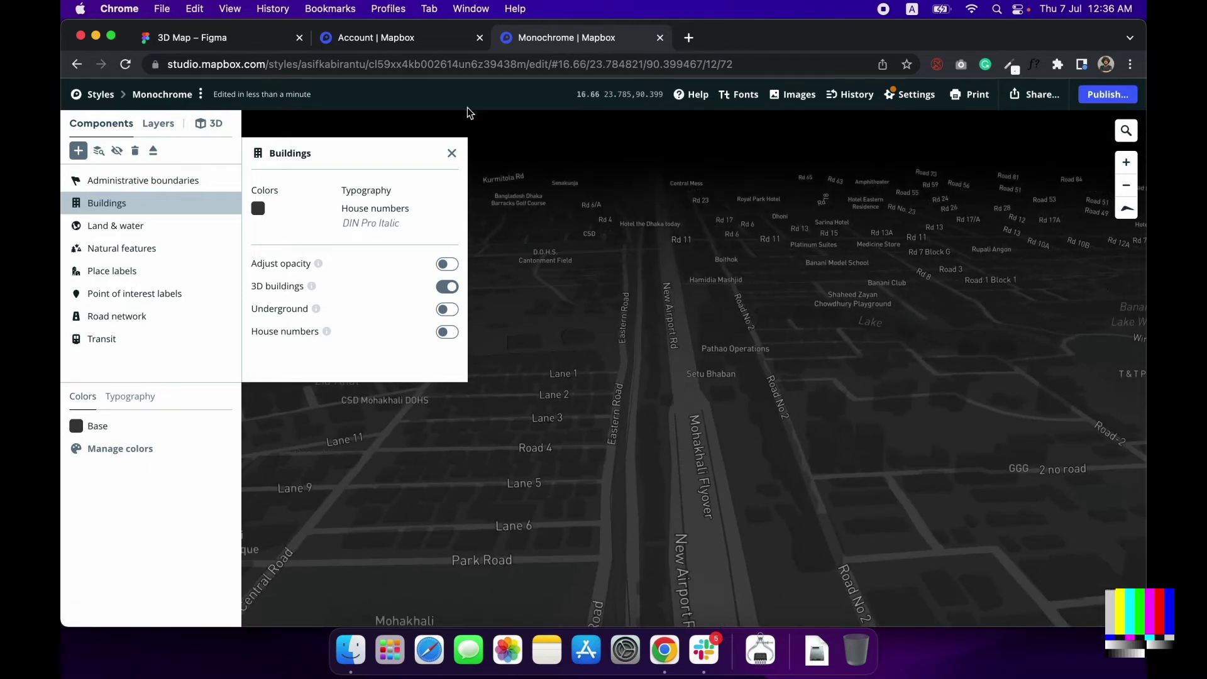
click(448, 267)
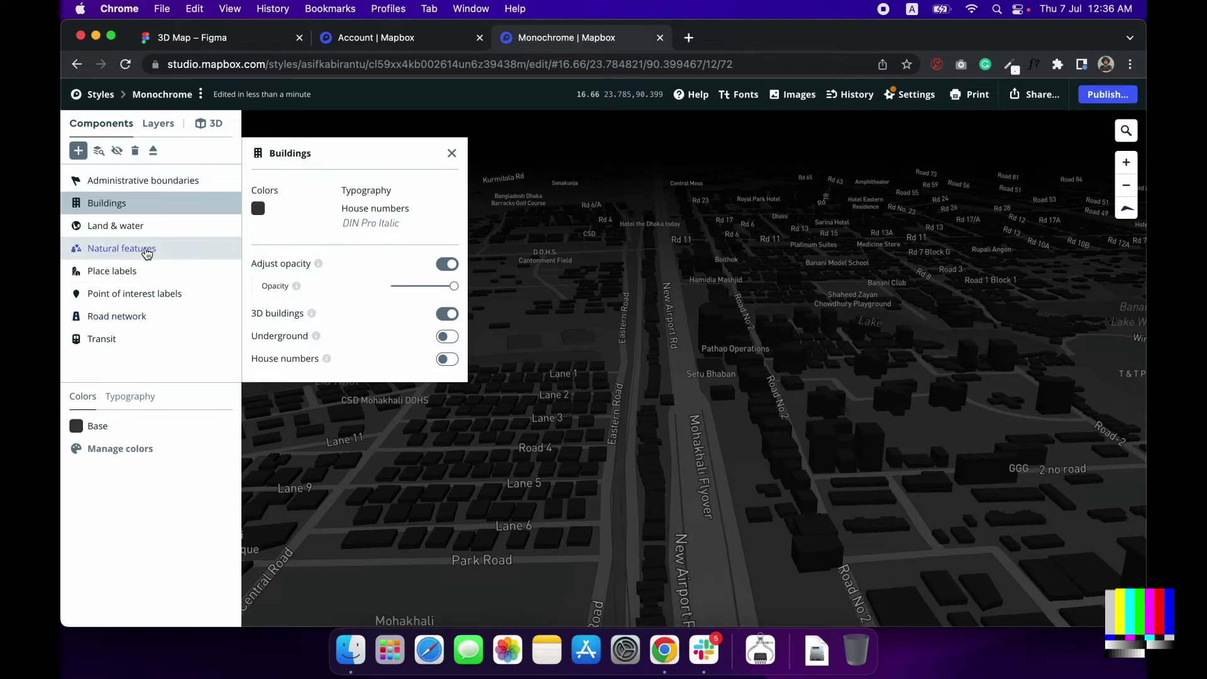
click(144, 273)
click(141, 296)
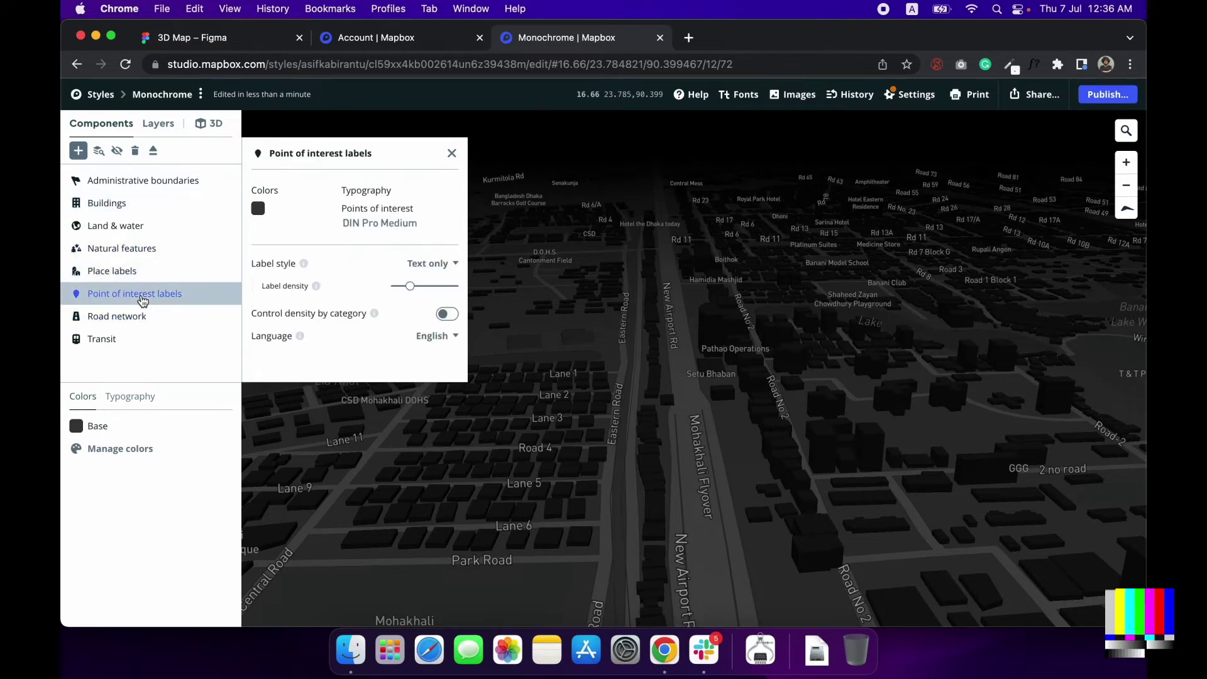
- Show points of interest as icons at minimum label density and turn road labels off
click(440, 263)
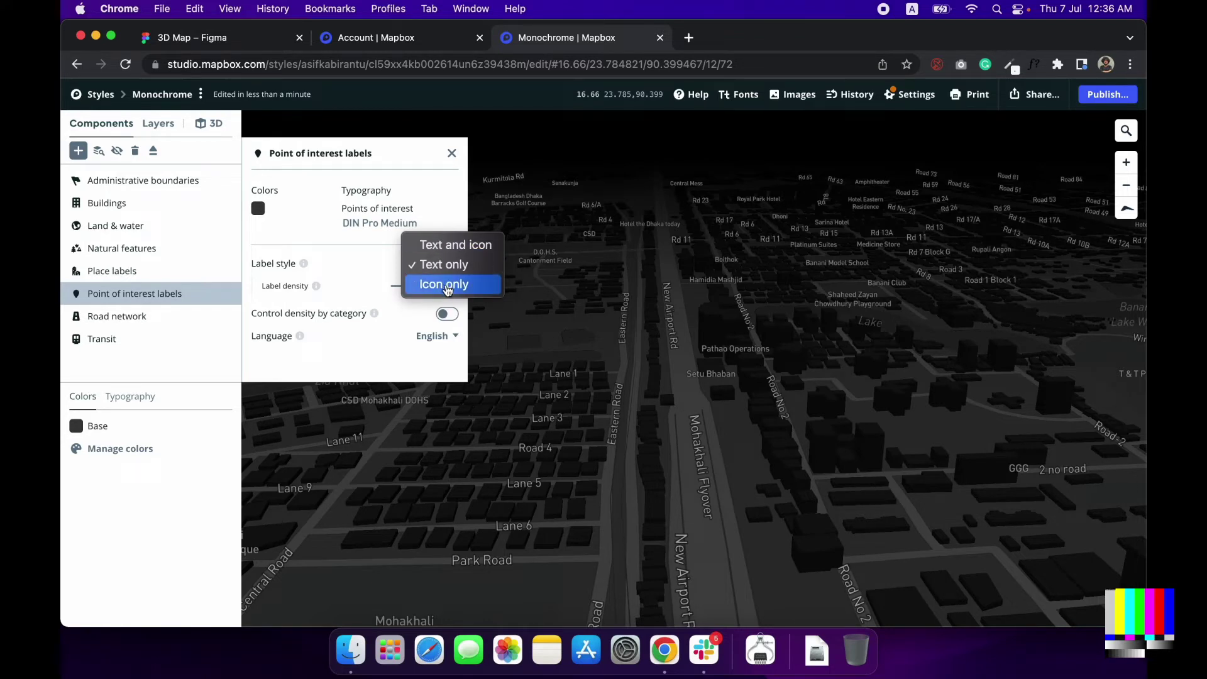
click(447, 286)
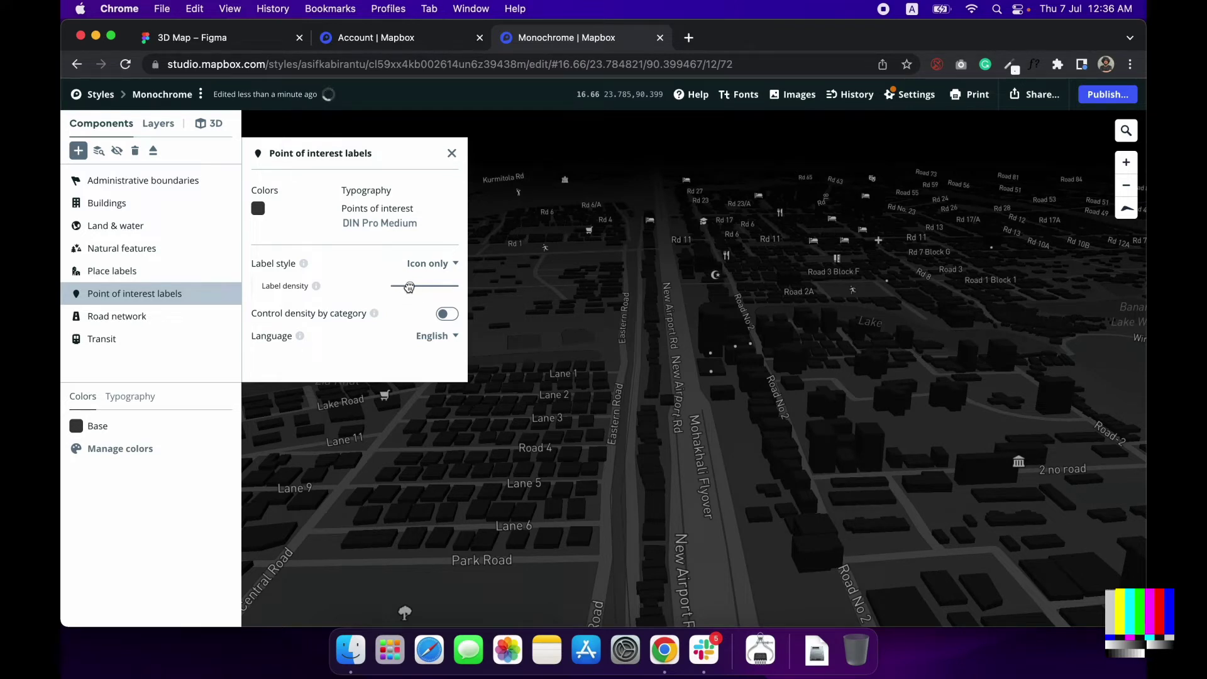
drag(409, 288, 388, 288)
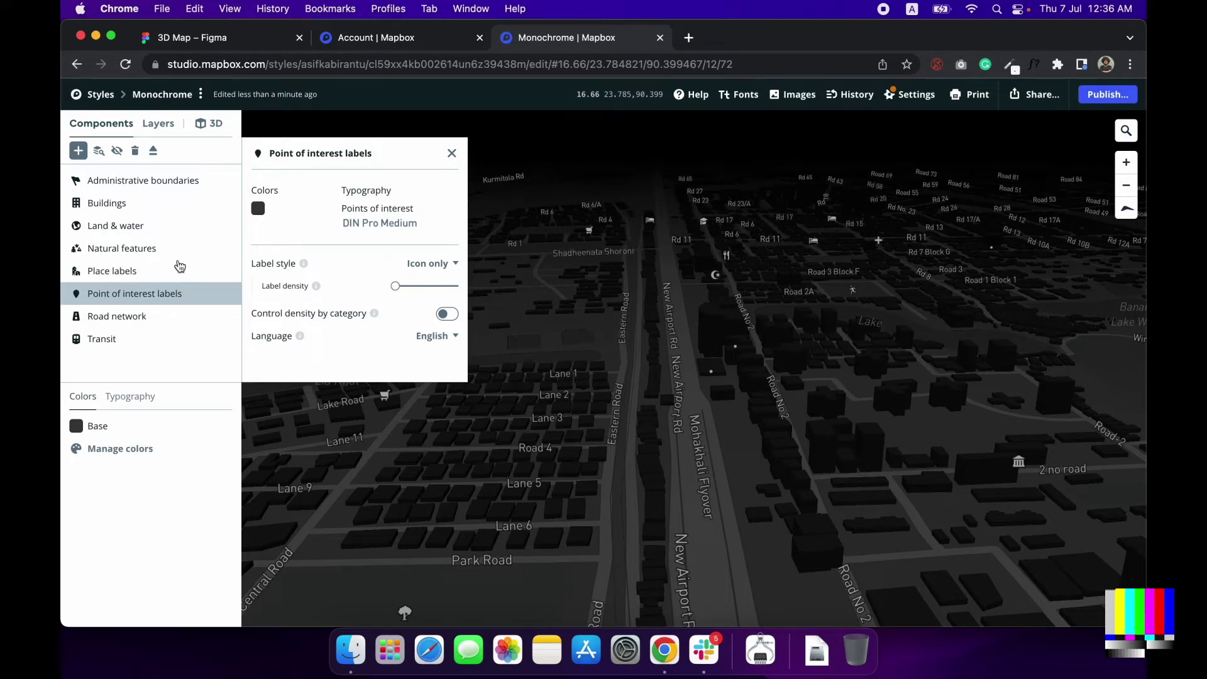
click(134, 318)
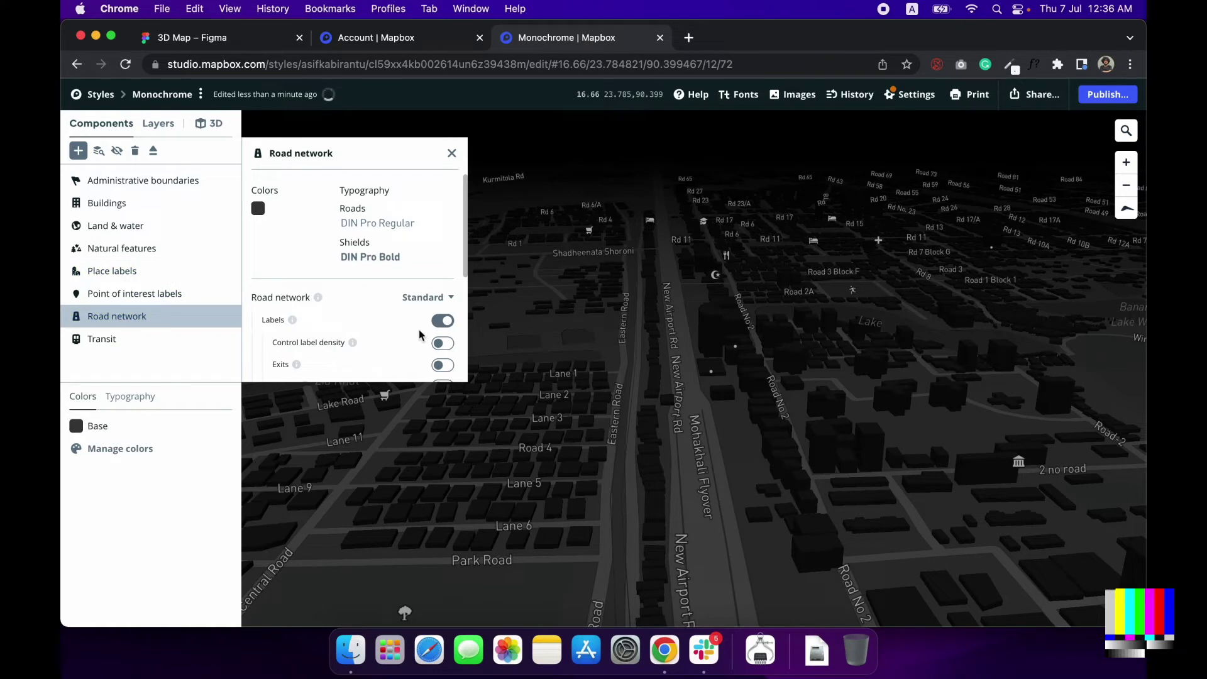
click(444, 322)
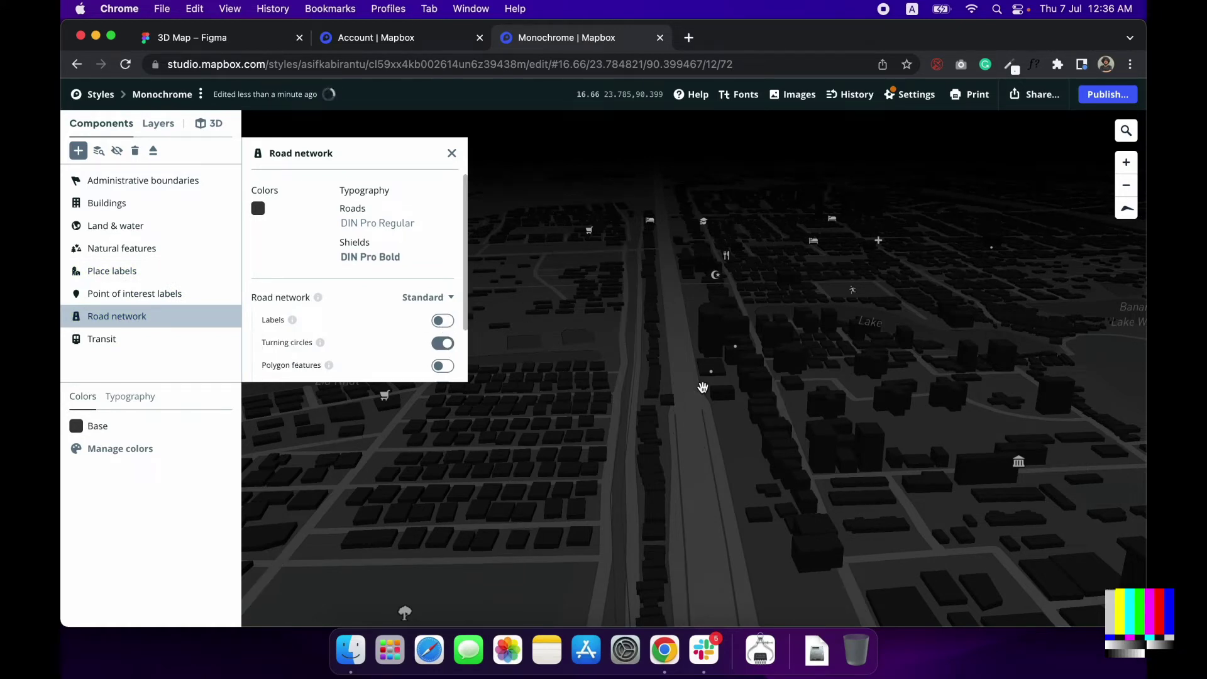
- In Layers, select Buildings extruded and override its fill Color
click(162, 131)
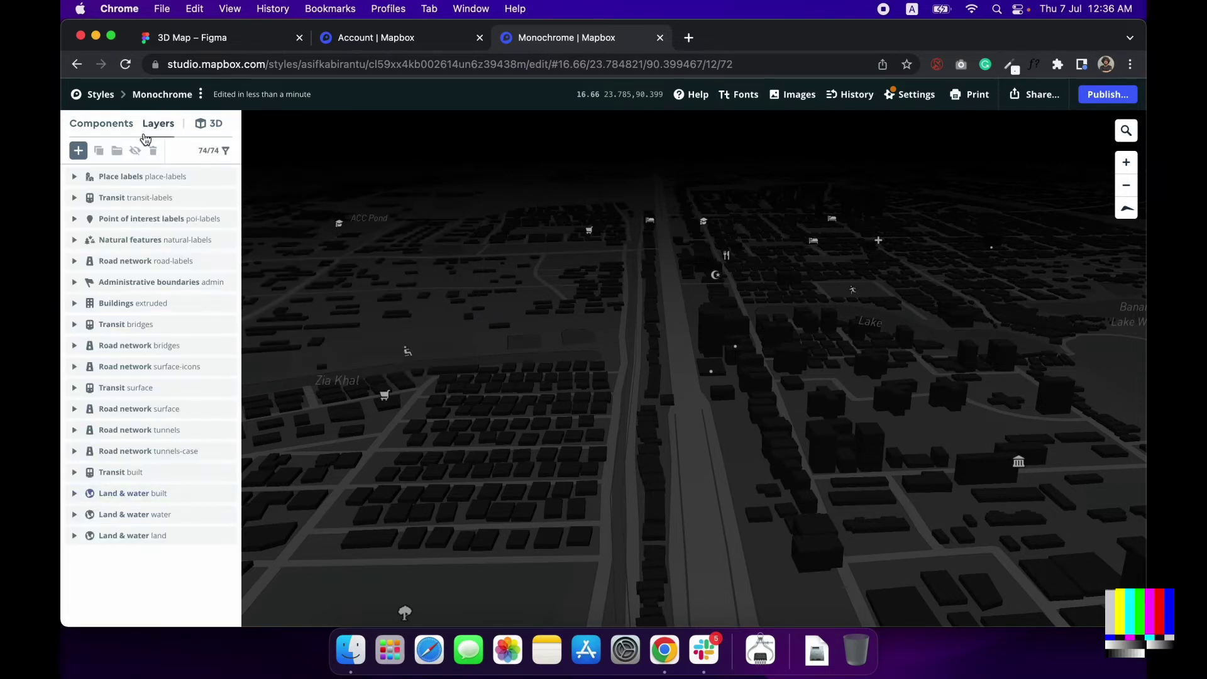
click(95, 305)
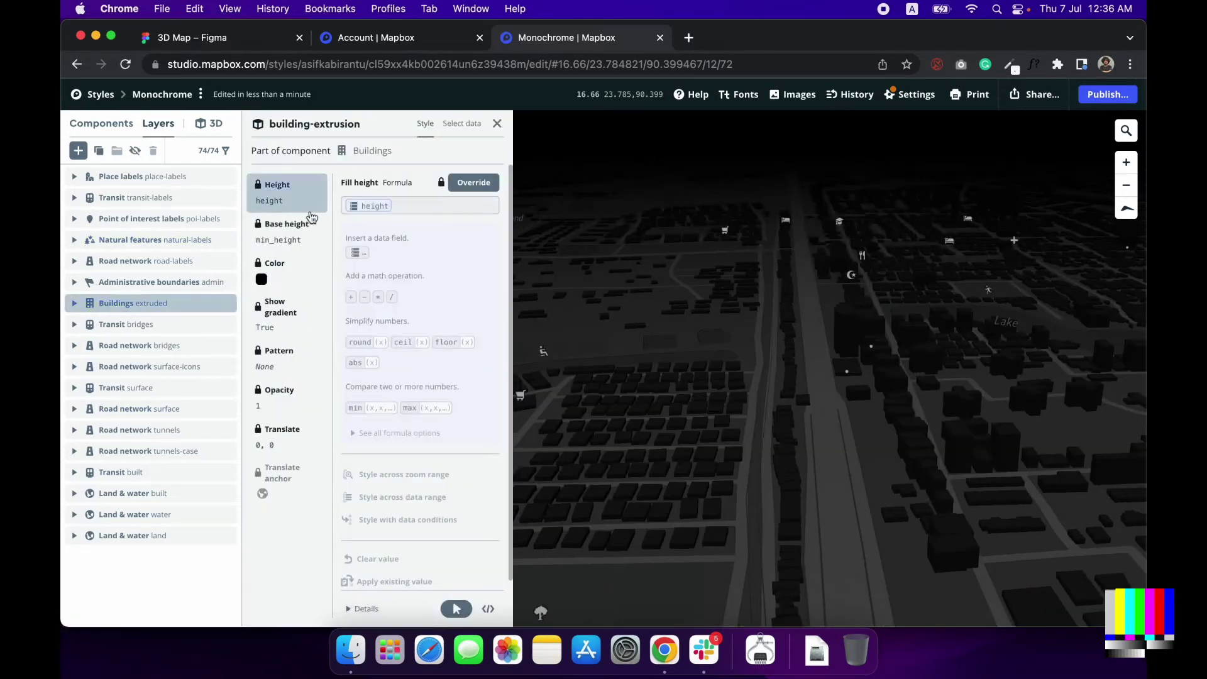
click(265, 280)
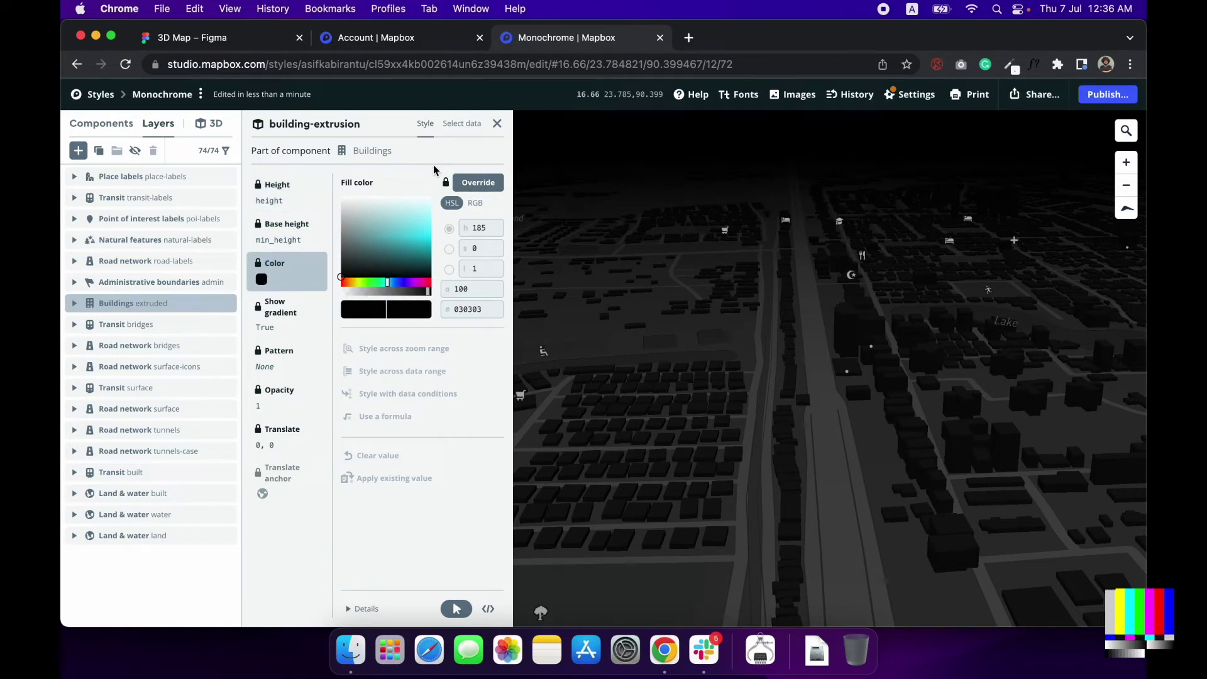
click(490, 188)
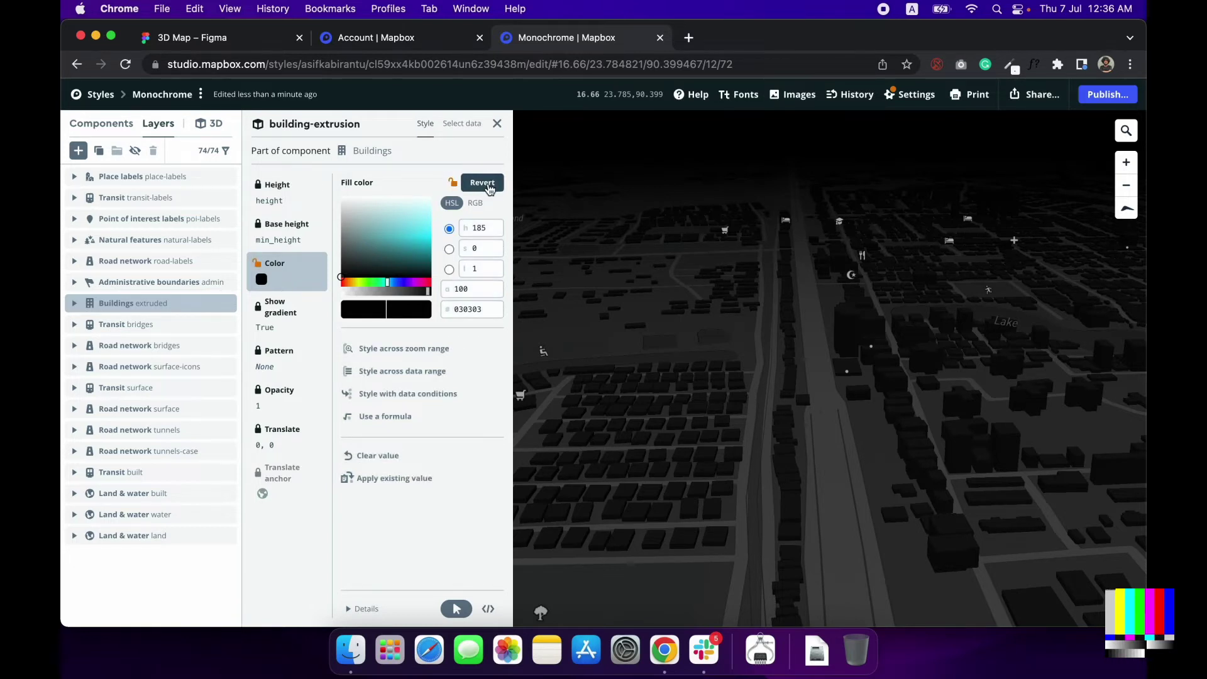
- Pick light grey d4d4d4 as the extruded buildings' fill colour
click(348, 231)
drag(348, 232, 336, 218)
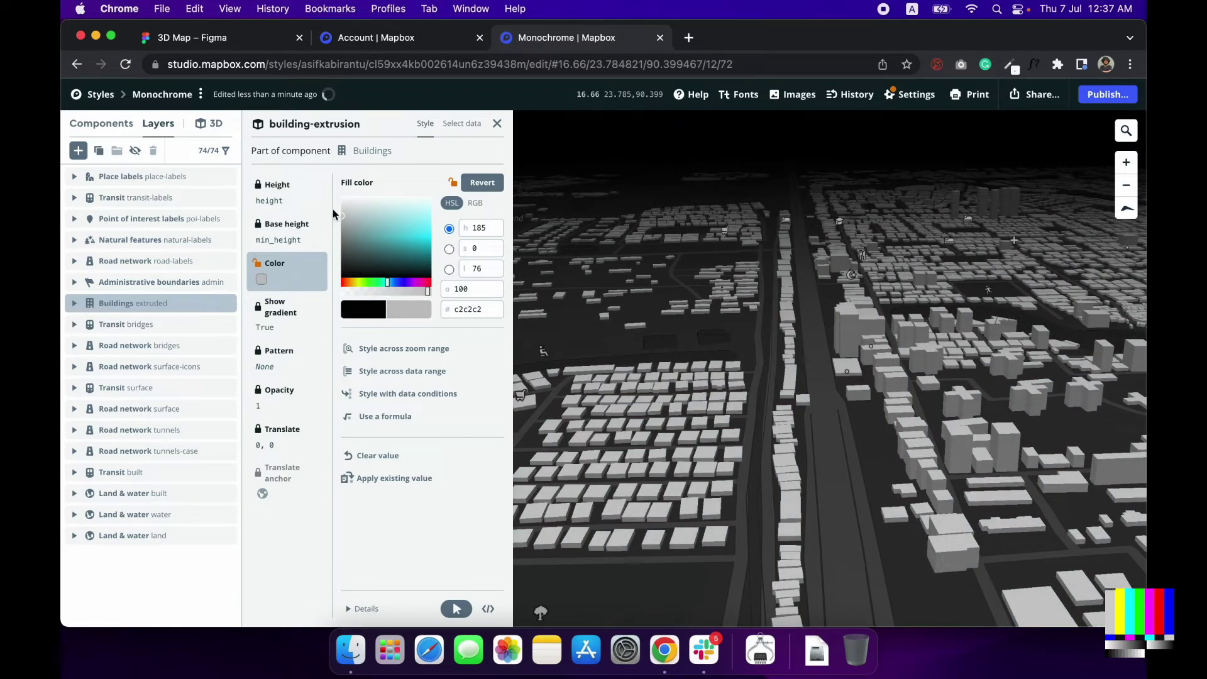
drag(333, 215, 343, 200)
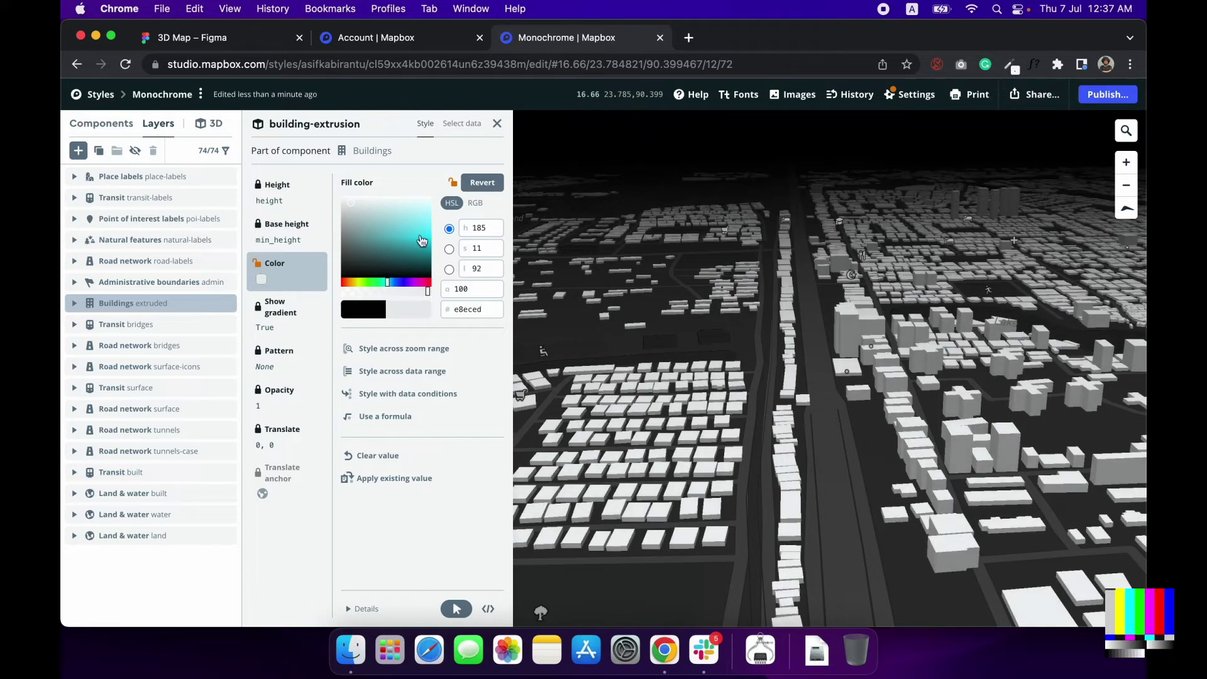
click(389, 253)
drag(343, 200, 342, 212)
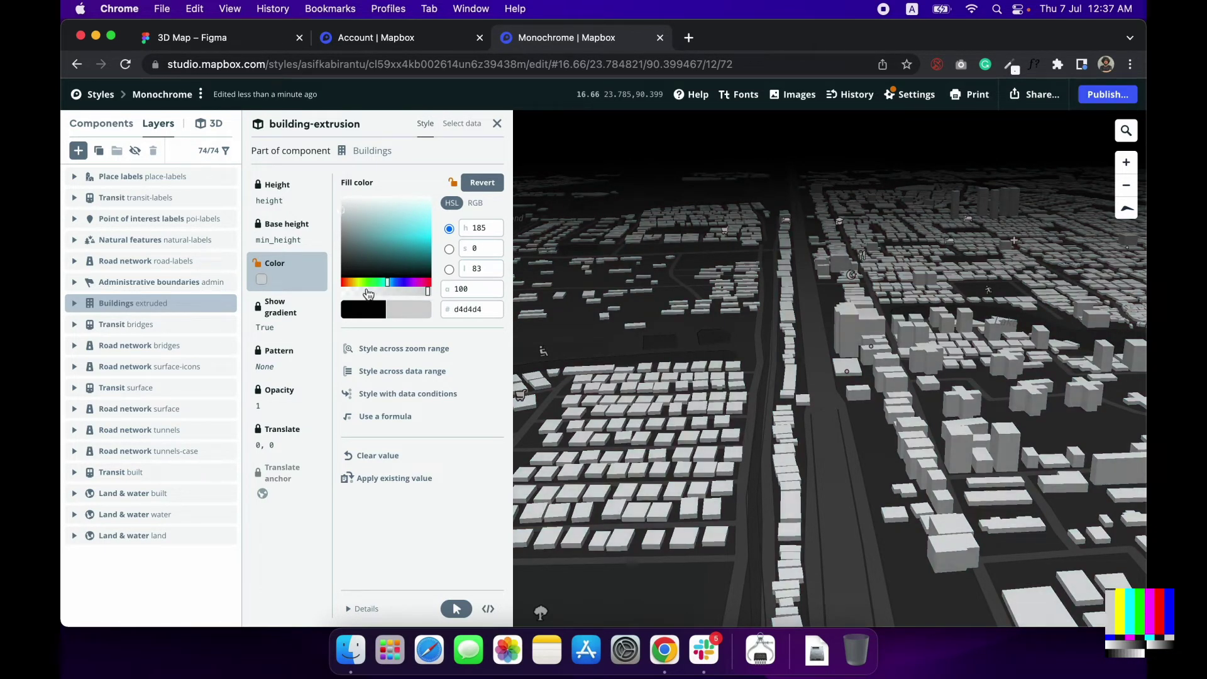
click(277, 402)
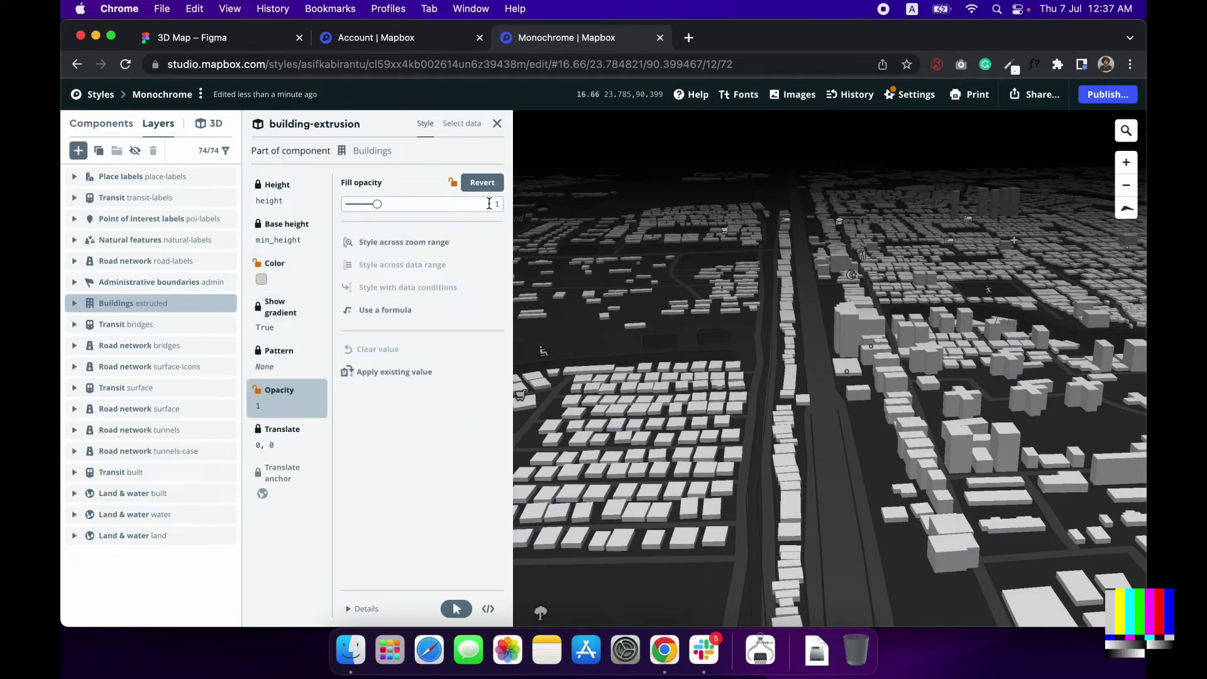
- Set the extruded buildings' fill opacity to 0.75
double_click(500, 206)
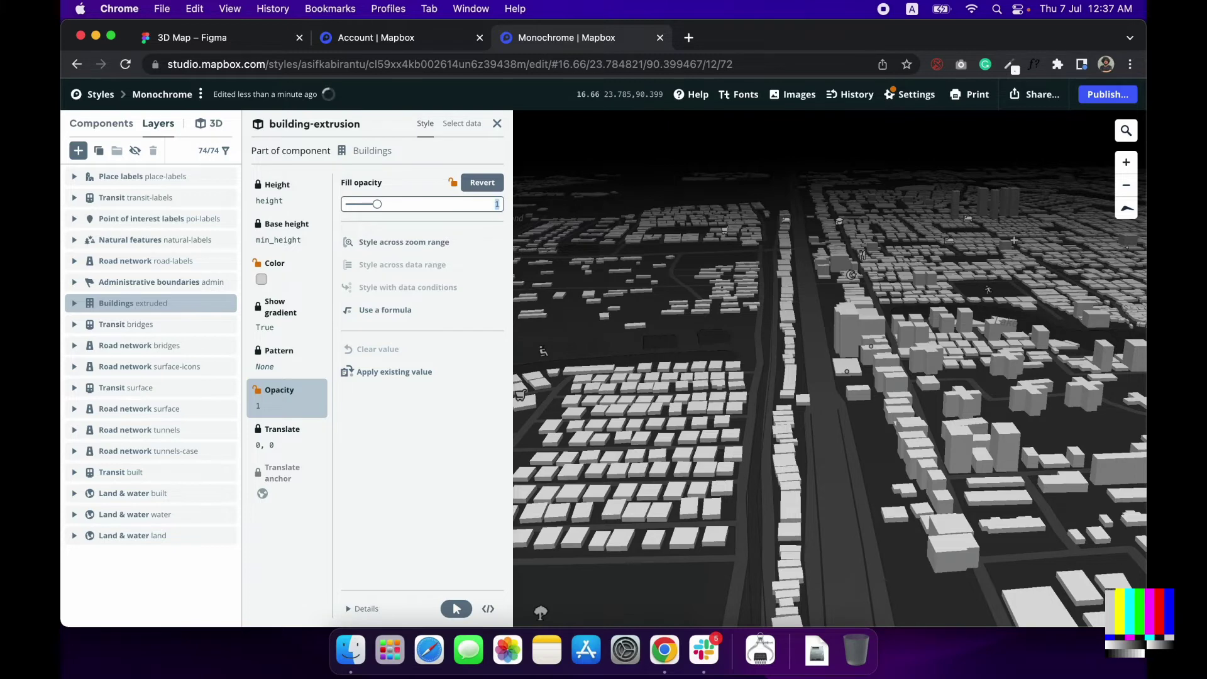
text(0.75)
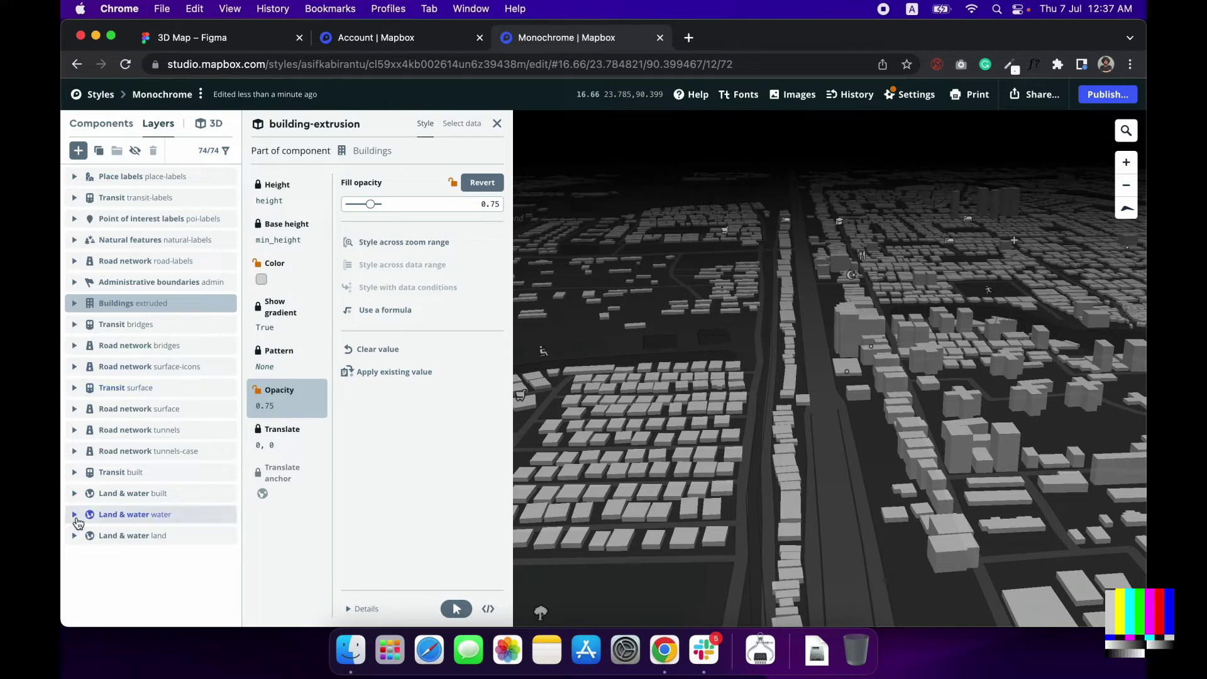
click(74, 515)
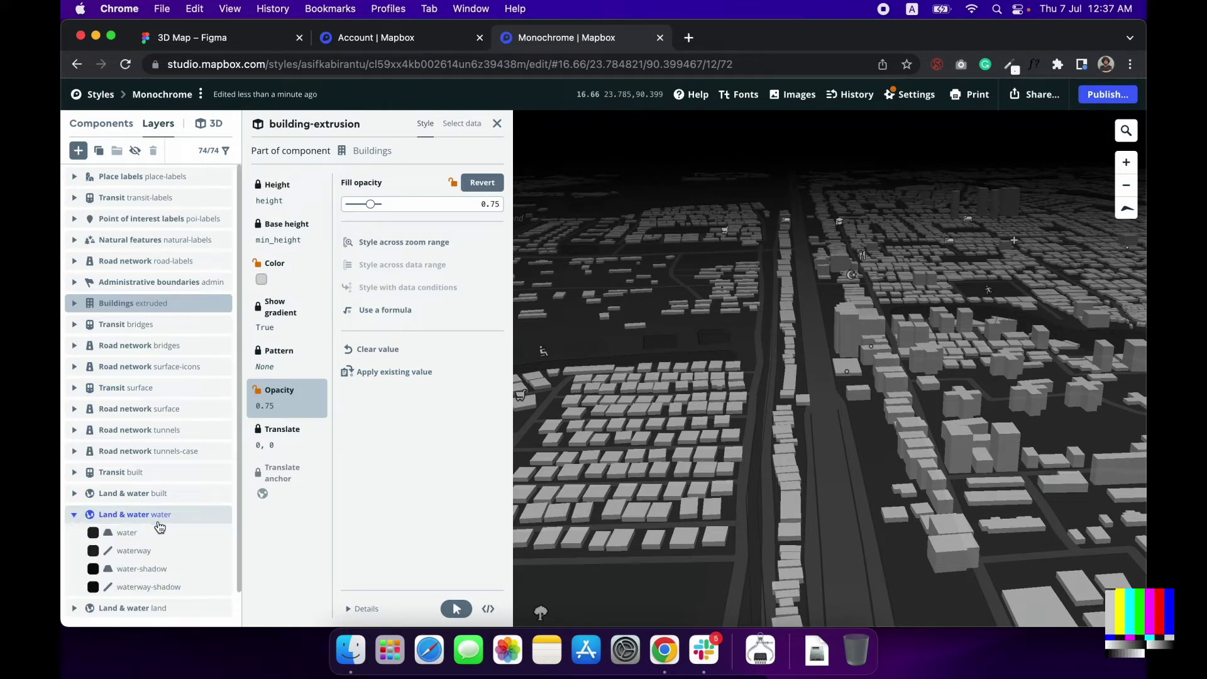
- Override the water fill colour with cyan 8ae7f0 and close the layer editor
click(102, 538)
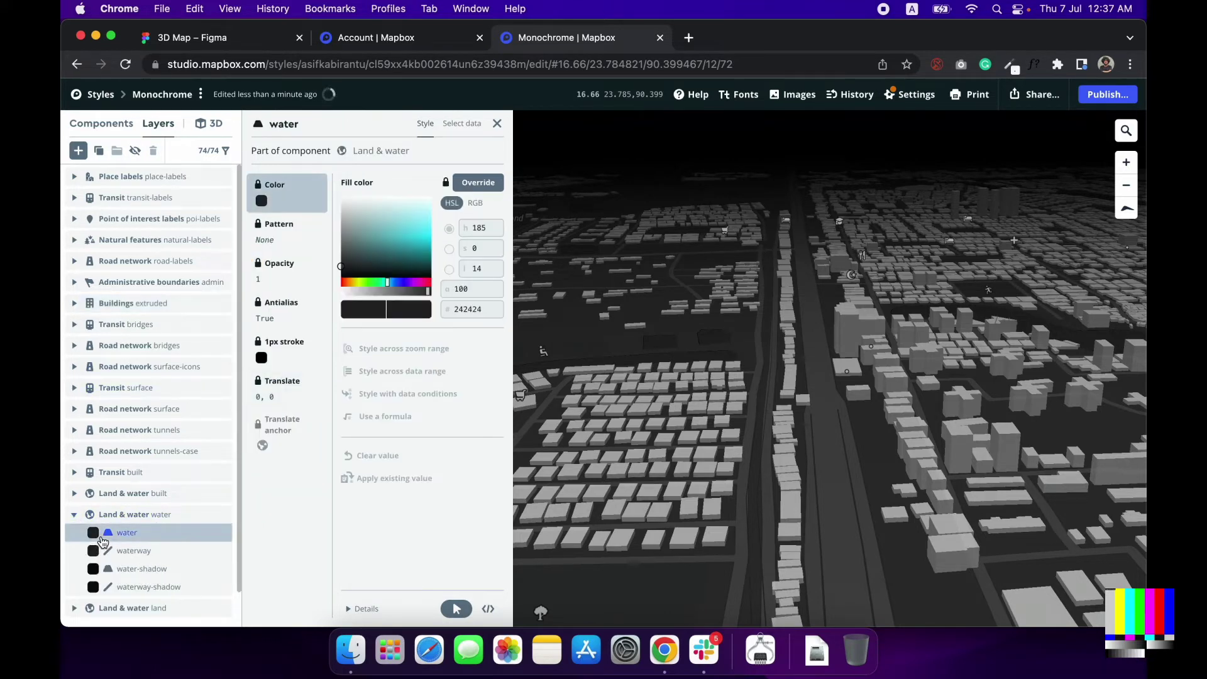
click(477, 182)
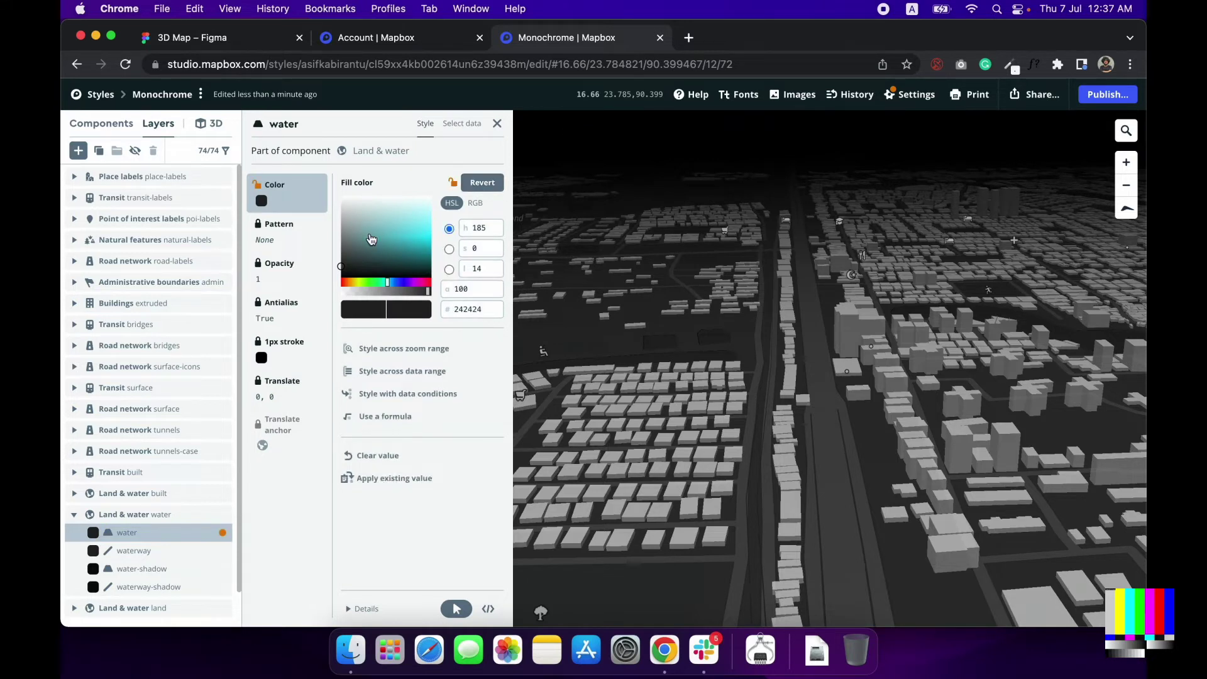
click(408, 230)
click(401, 211)
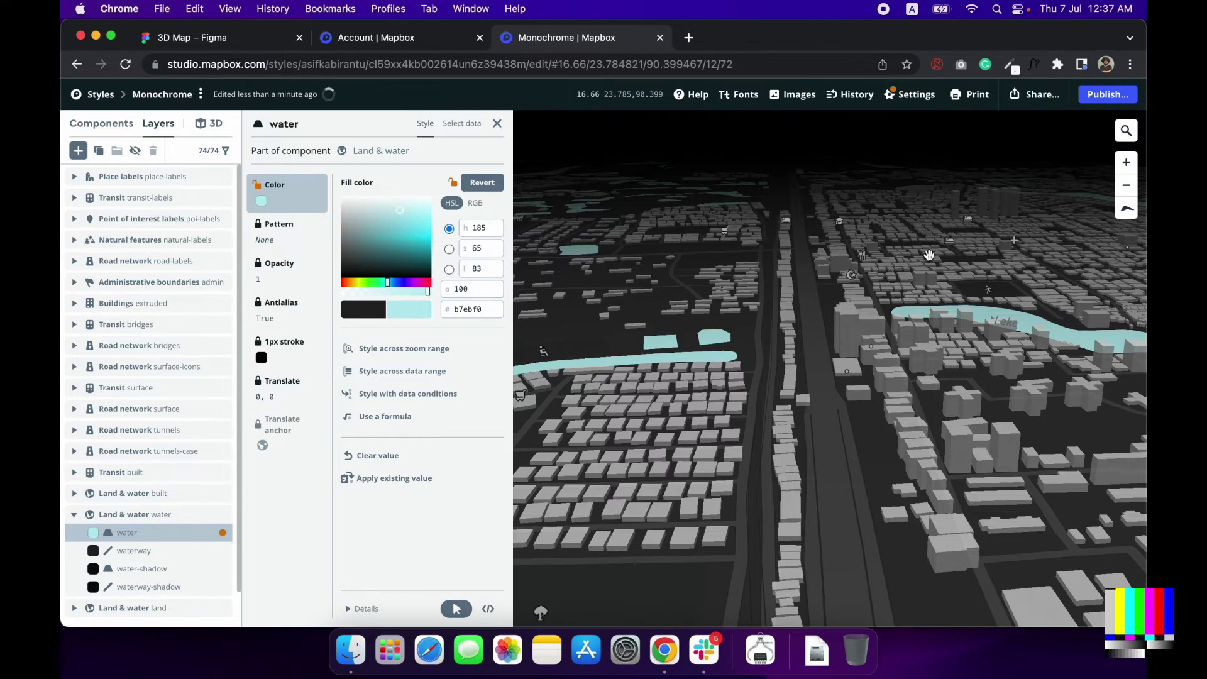
scroll(1006, 315, up, 3)
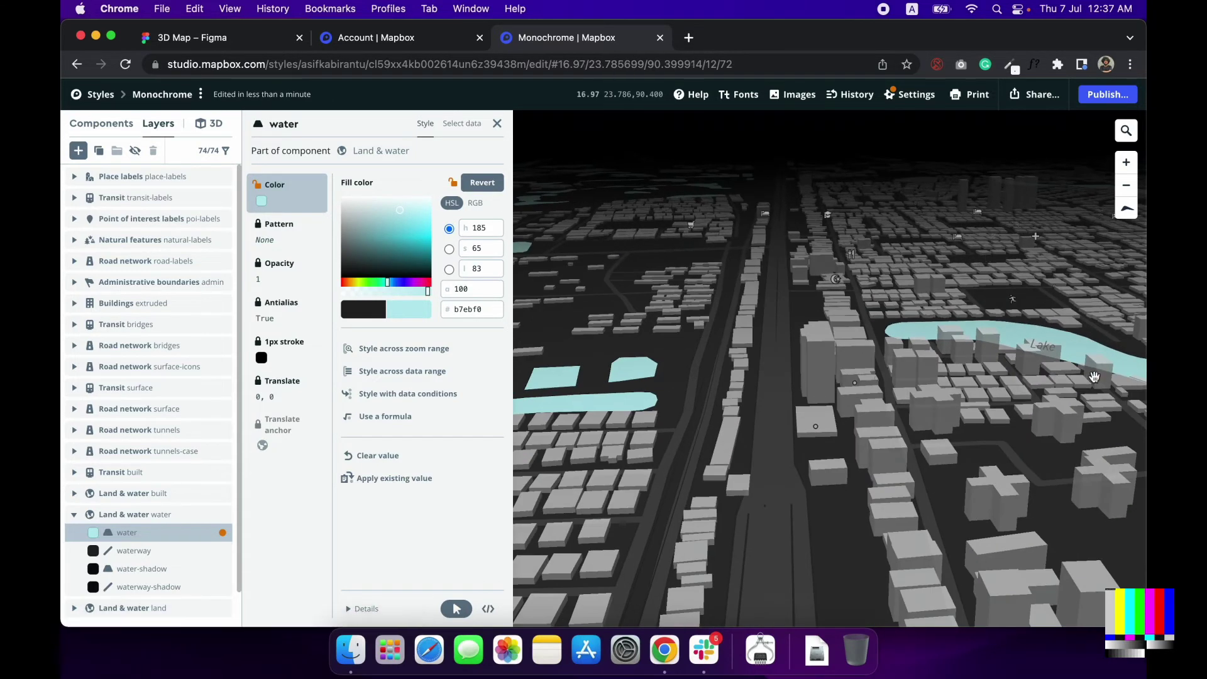
click(411, 218)
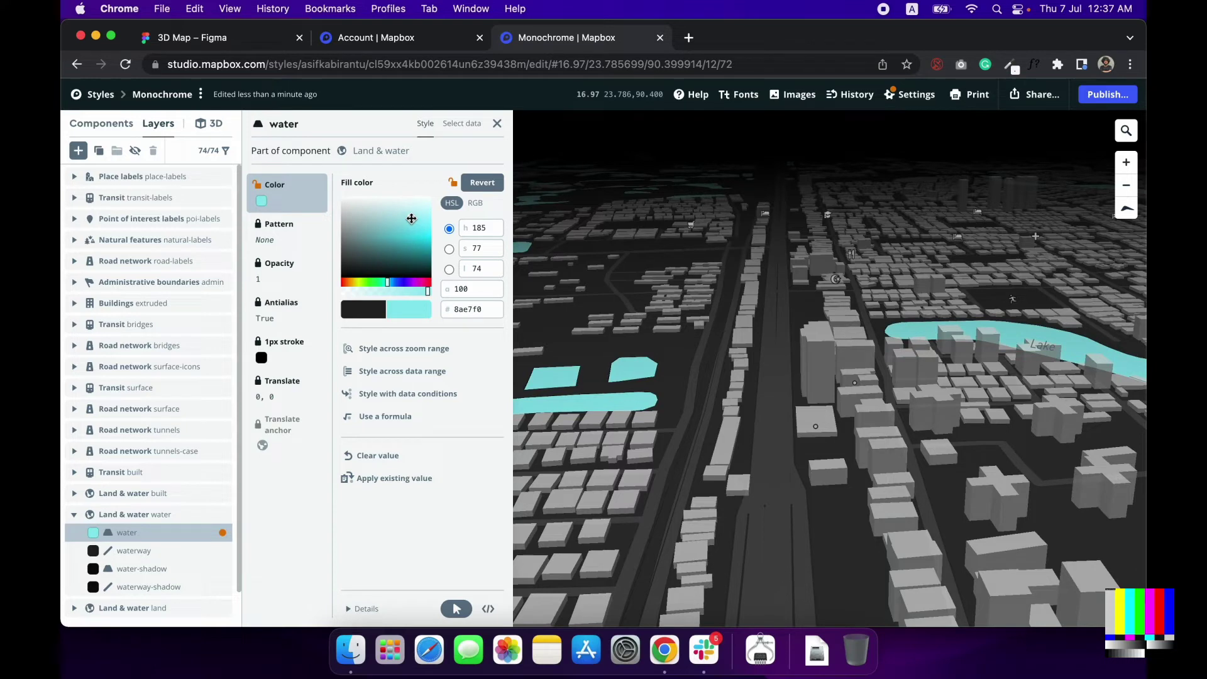
click(497, 125)
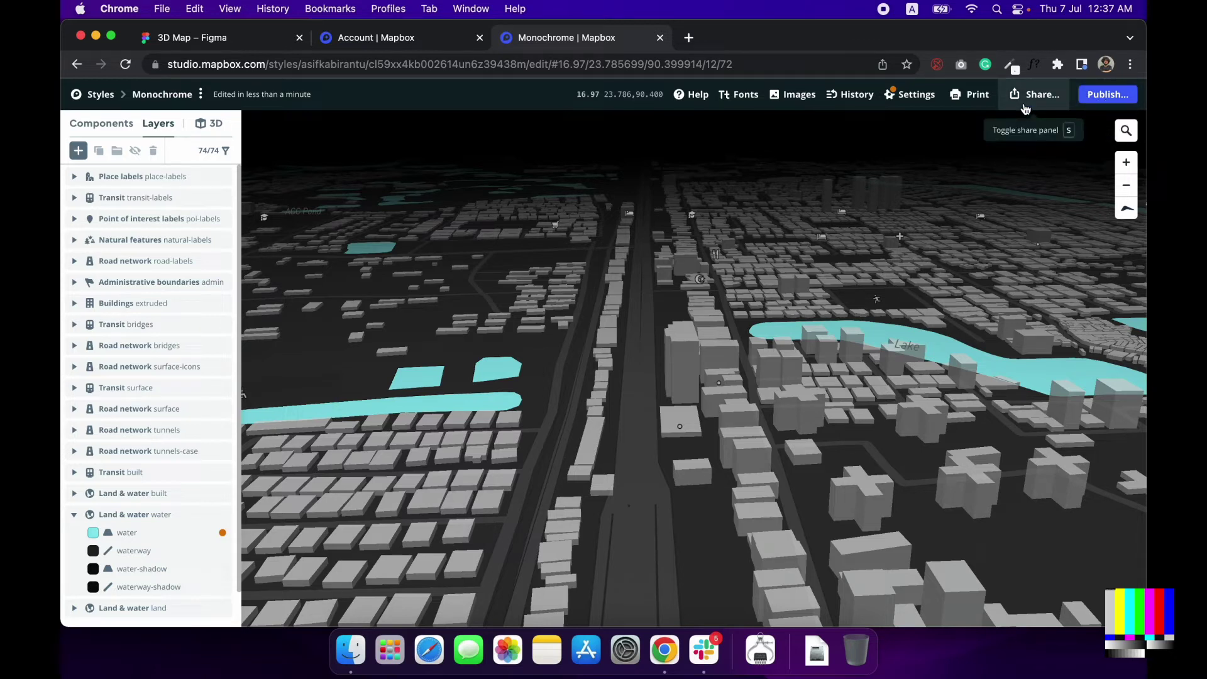
- Copy the draft style's access token from Share, then switch to Figma's 3D Map file
click(1023, 106)
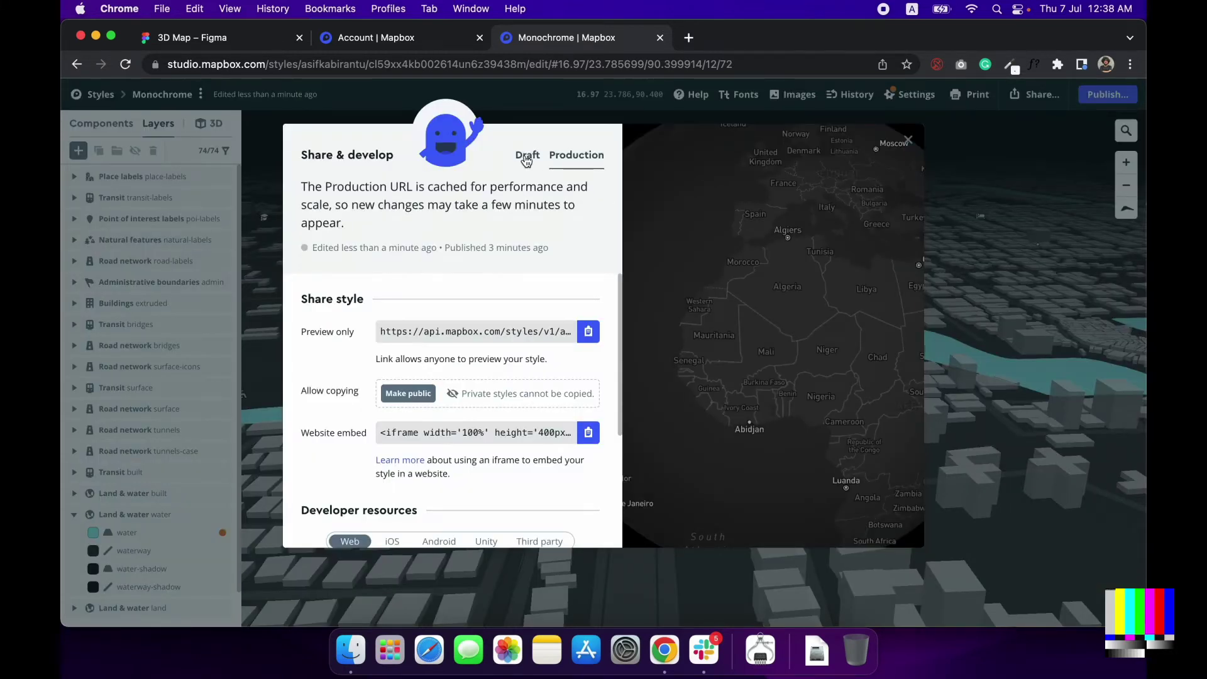
click(527, 155)
scroll(518, 427, down, 5)
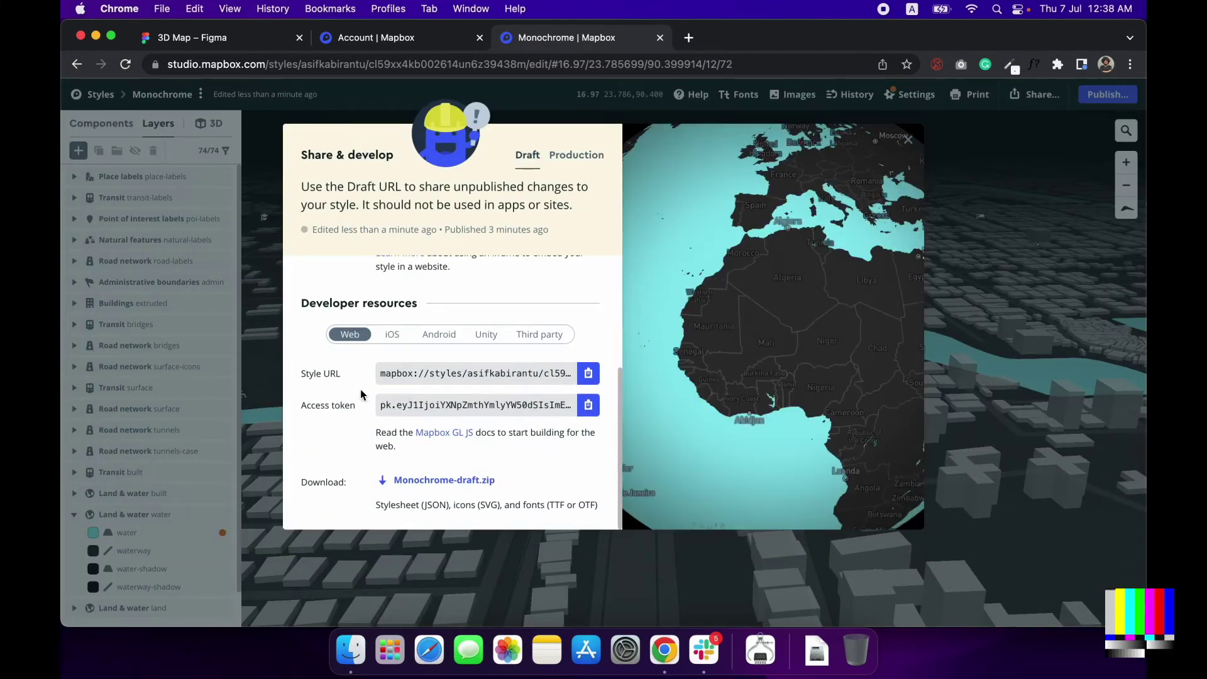
click(596, 409)
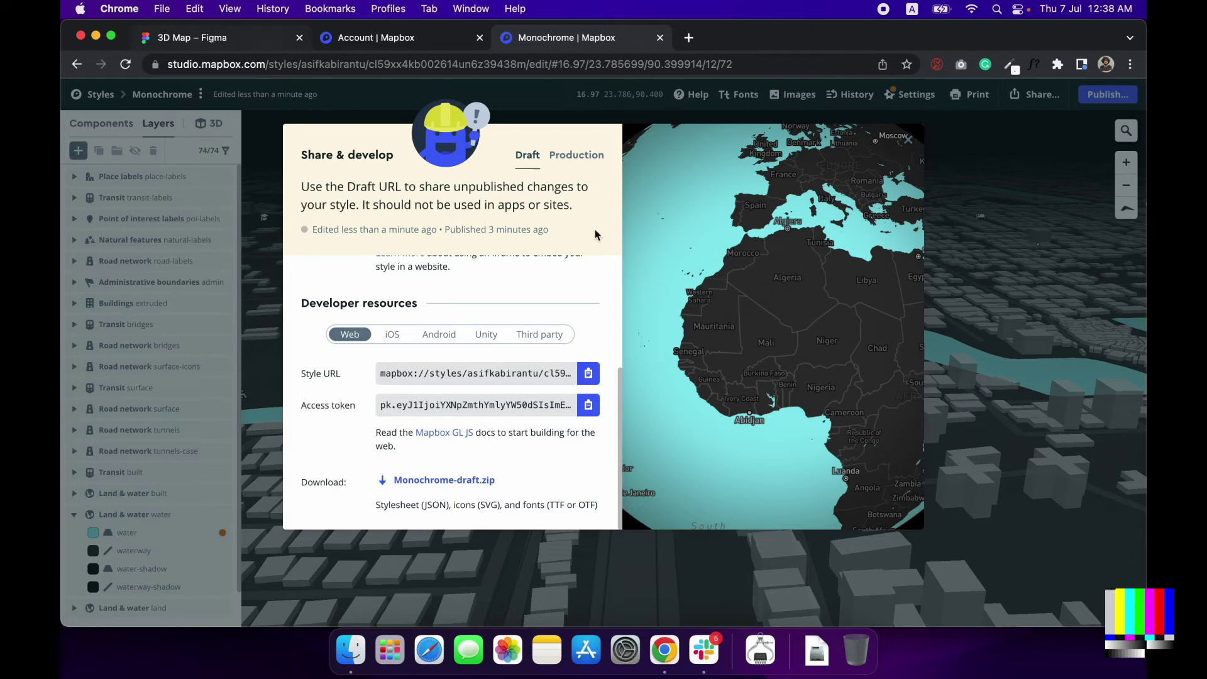
click(209, 35)
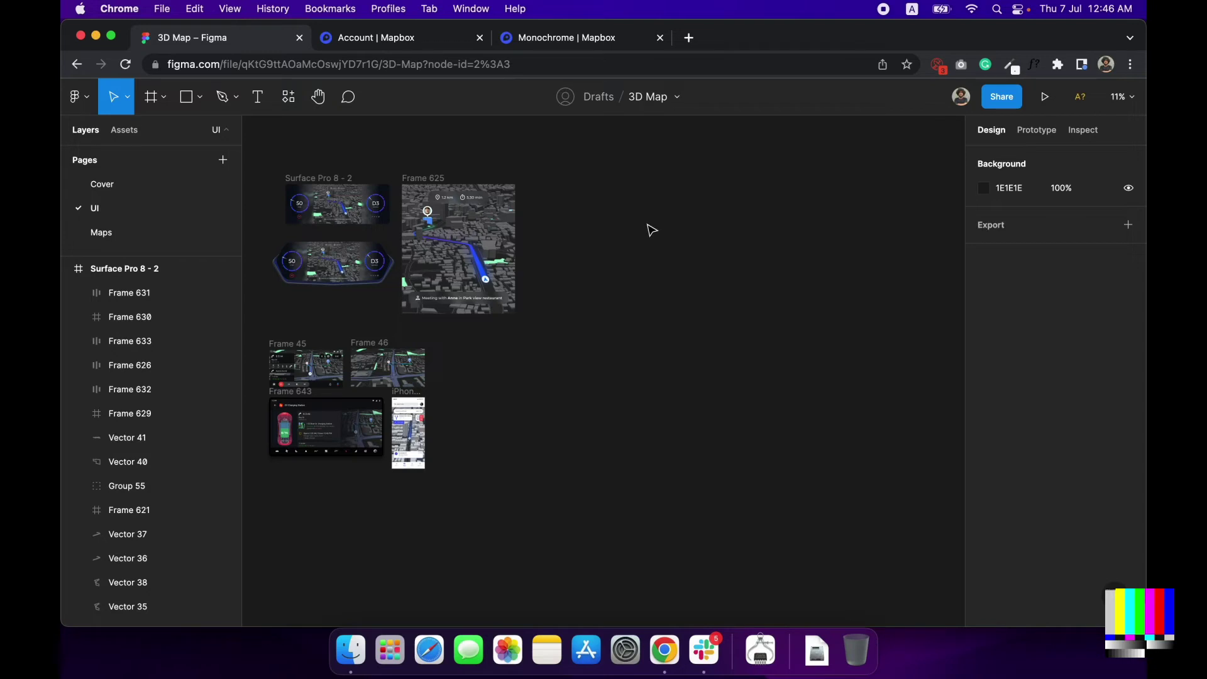
- Draw a new frame to the right of the existing designs
click(150, 96)
drag(587, 194, 794, 329)
click(585, 153)
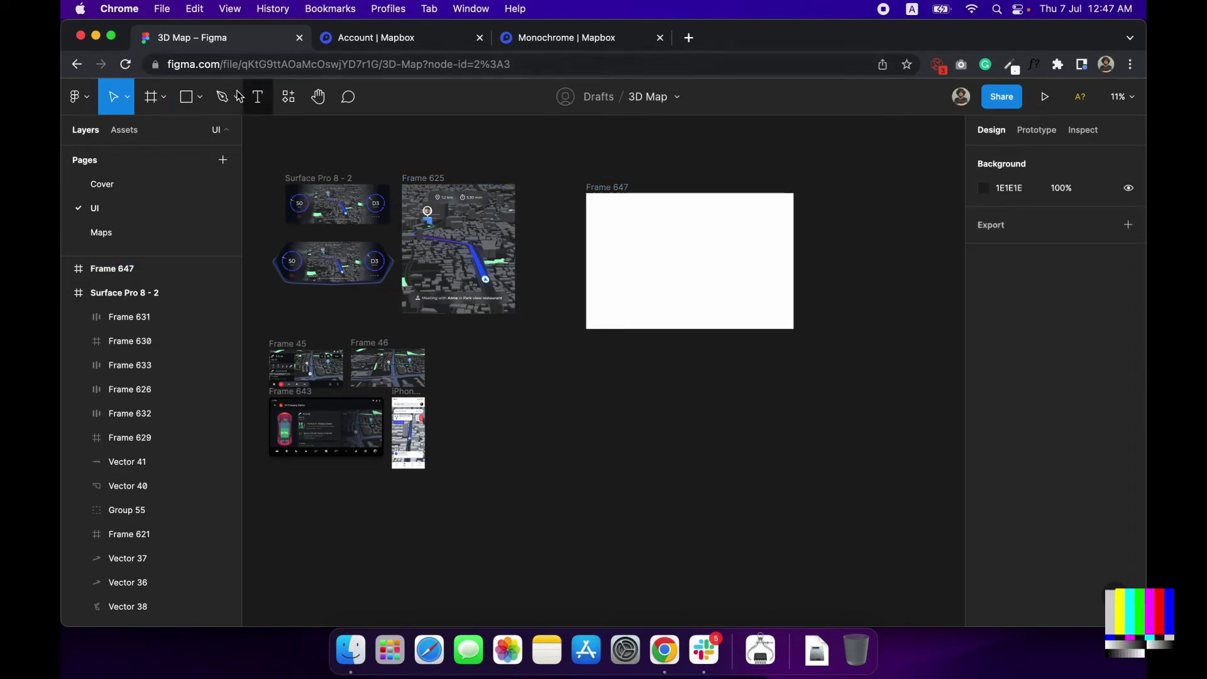
- Search plugins for 'map' and run Open Mapsicle from the Mapsicle plugin
click(297, 103)
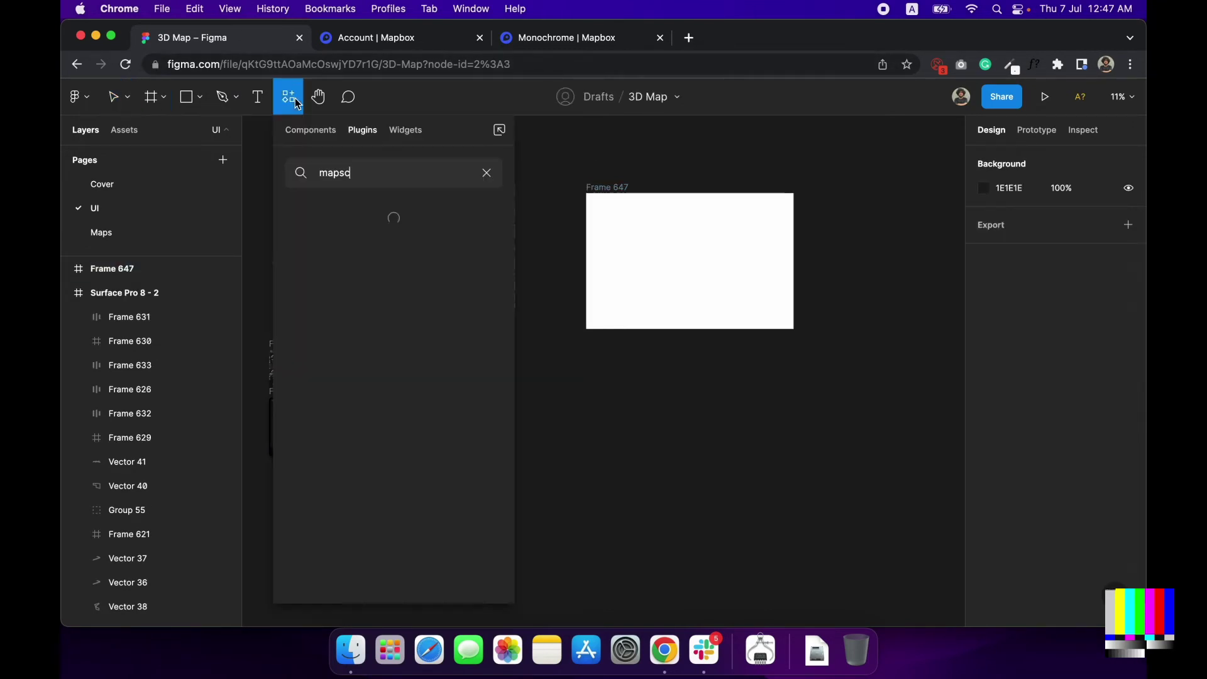
double_click(401, 170)
key(BackSpace)
text(map)
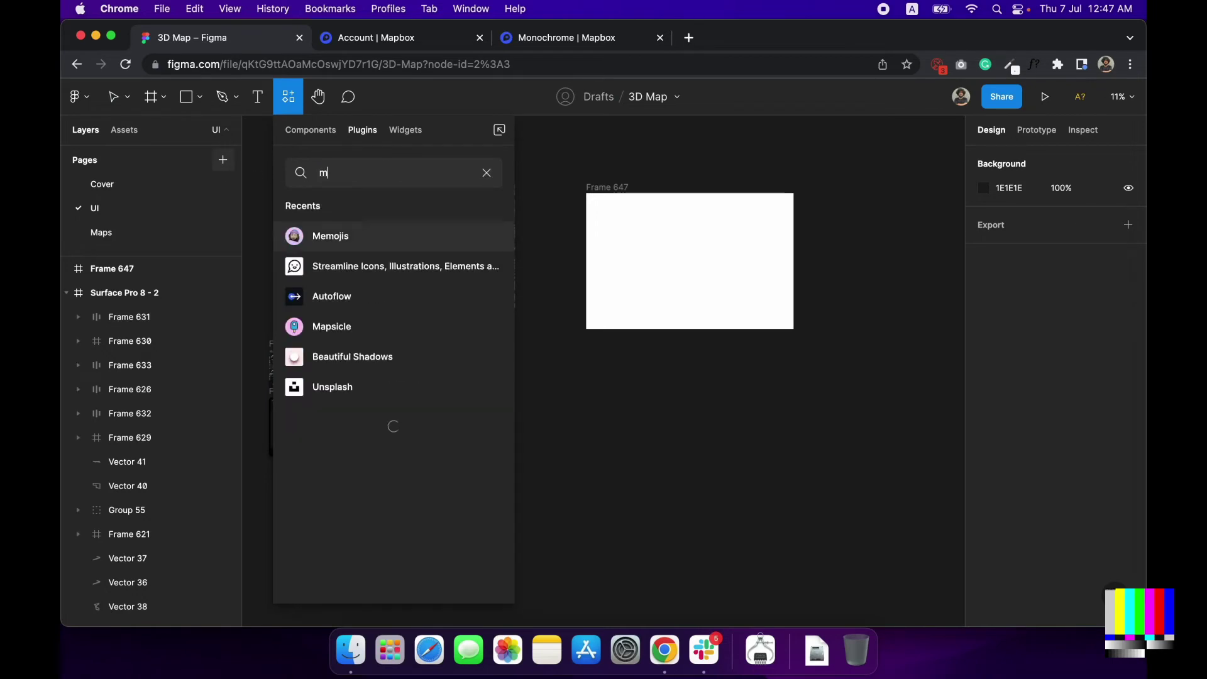
mouse_move(343, 242)
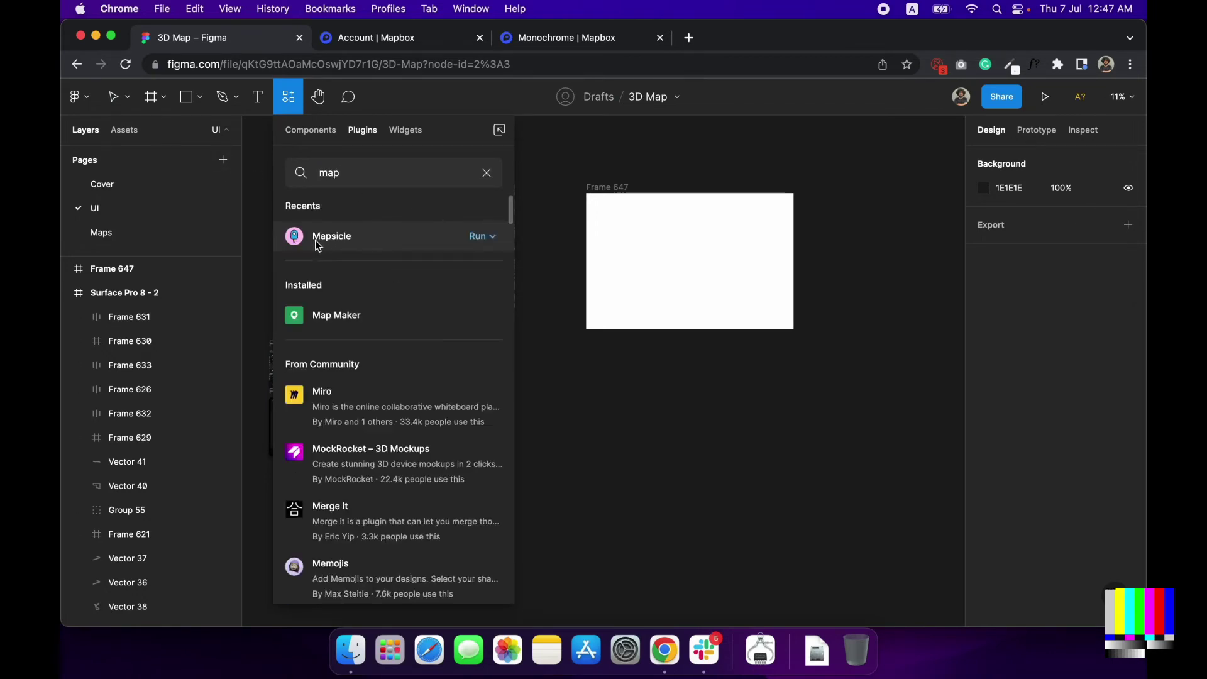
click(339, 244)
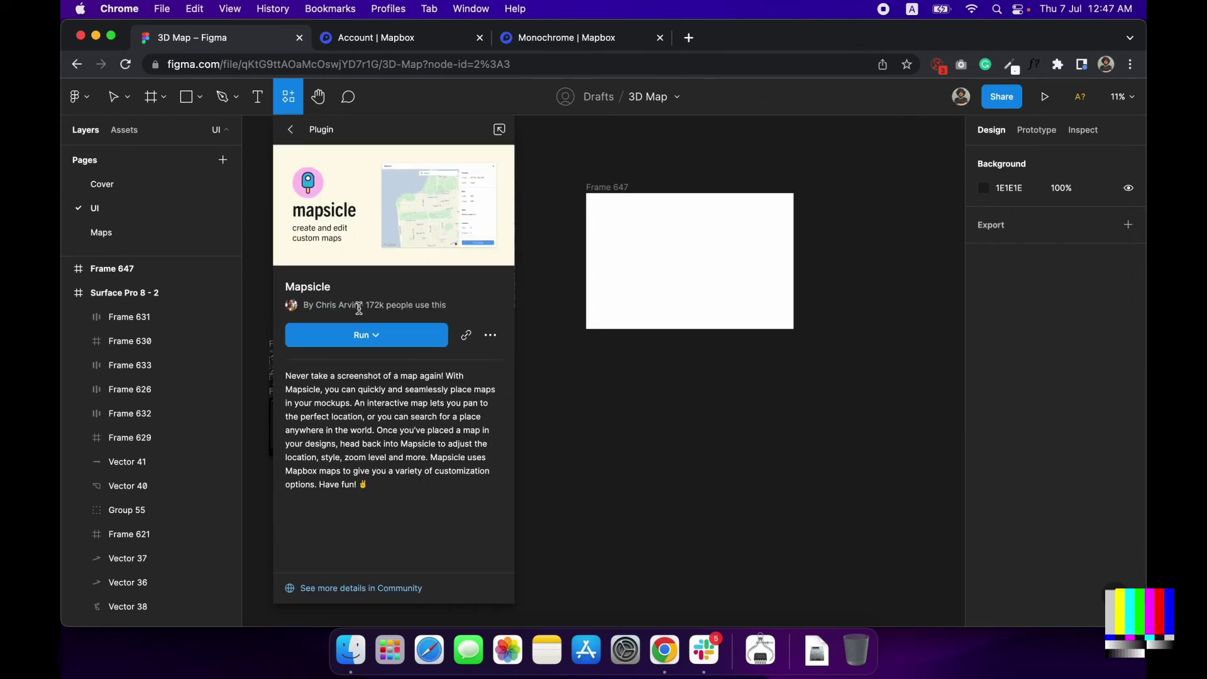
click(355, 336)
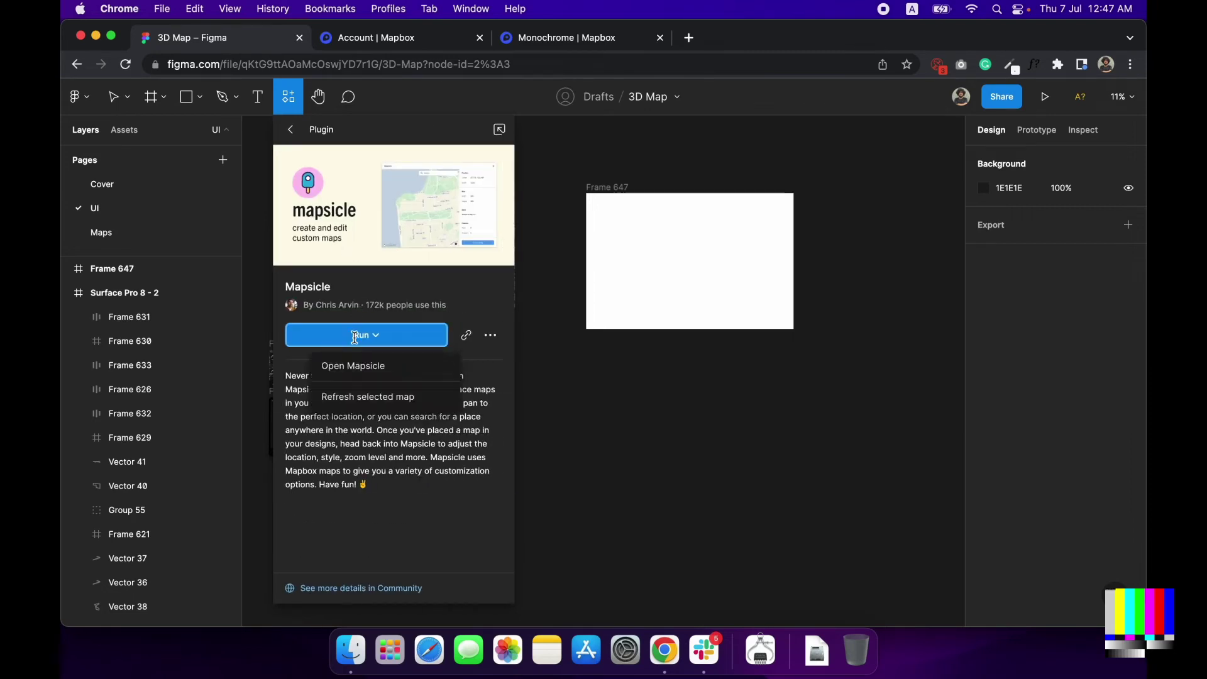
click(388, 371)
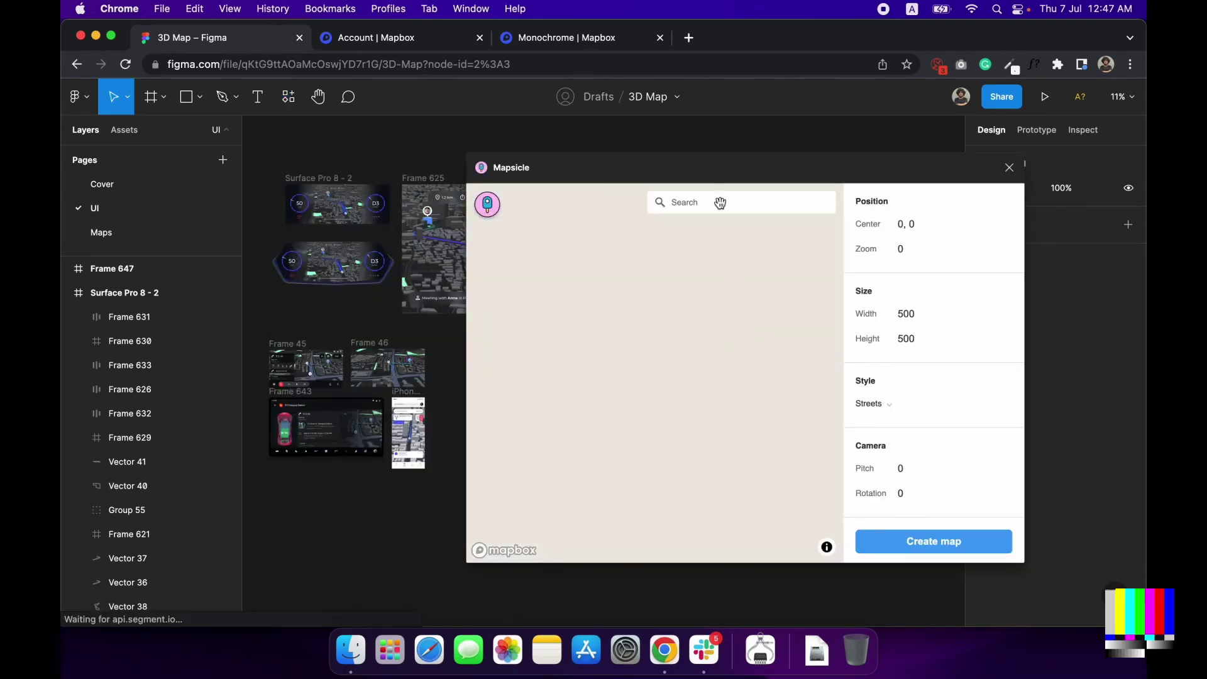
- Reset Mapsicle's current access token and start setting your own token
drag(600, 171, 692, 183)
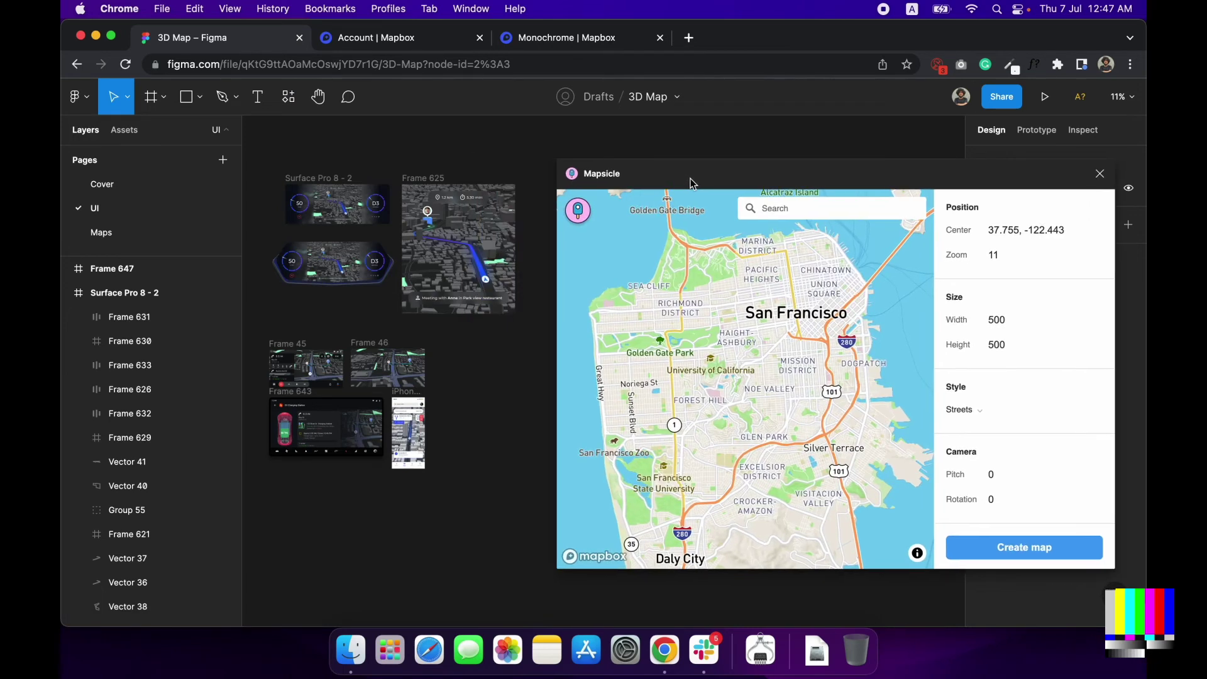
click(580, 213)
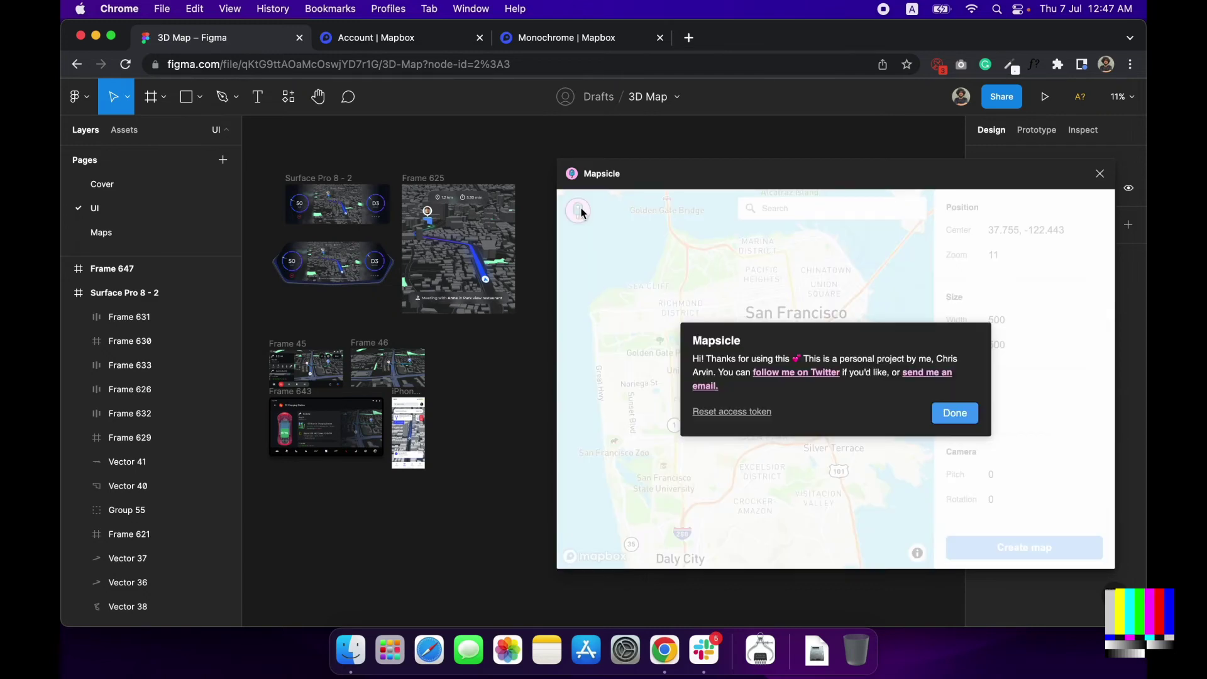
click(725, 418)
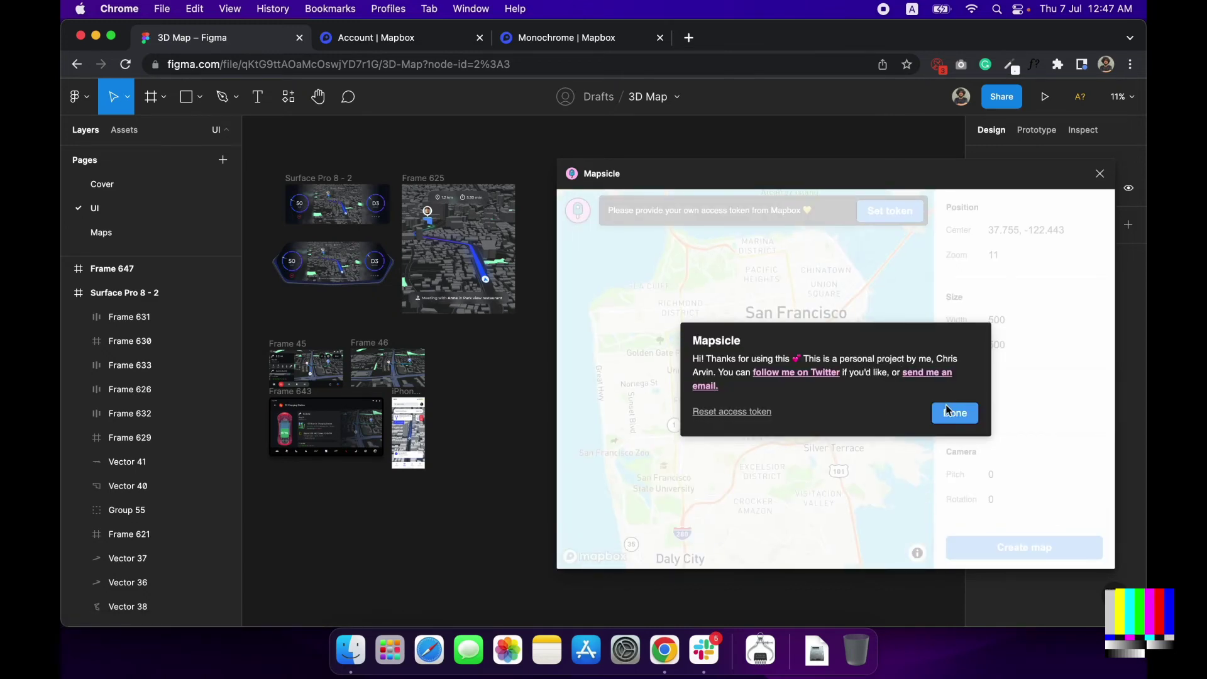
click(951, 413)
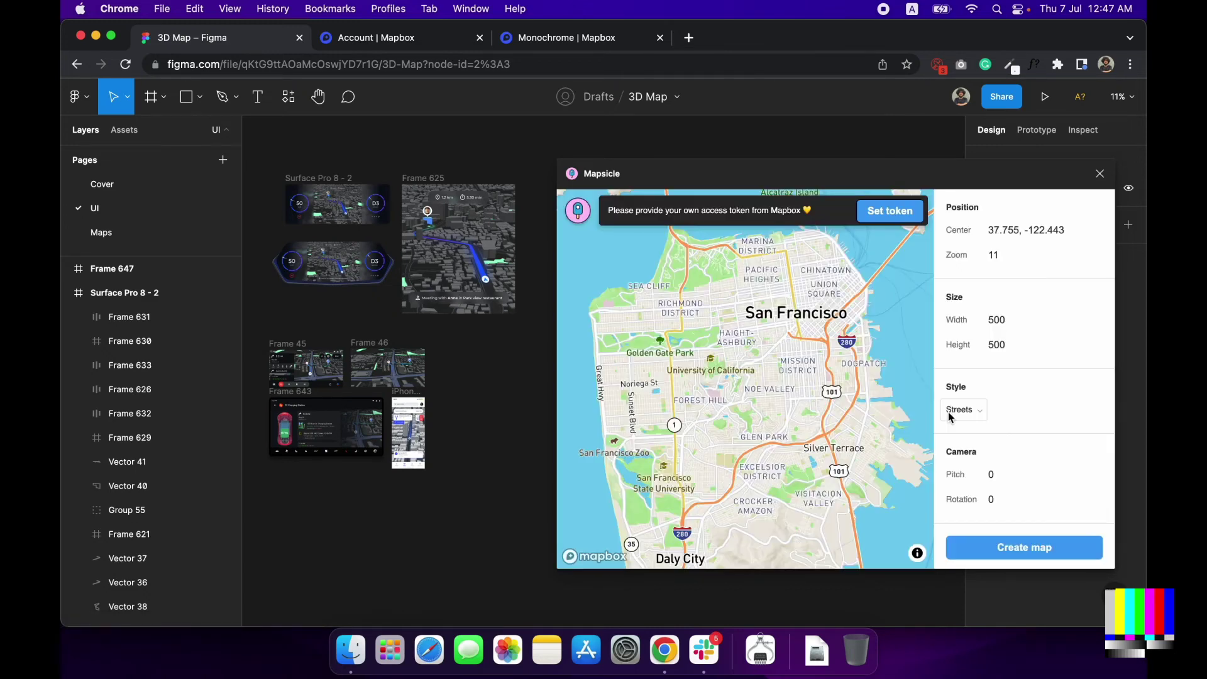
click(893, 214)
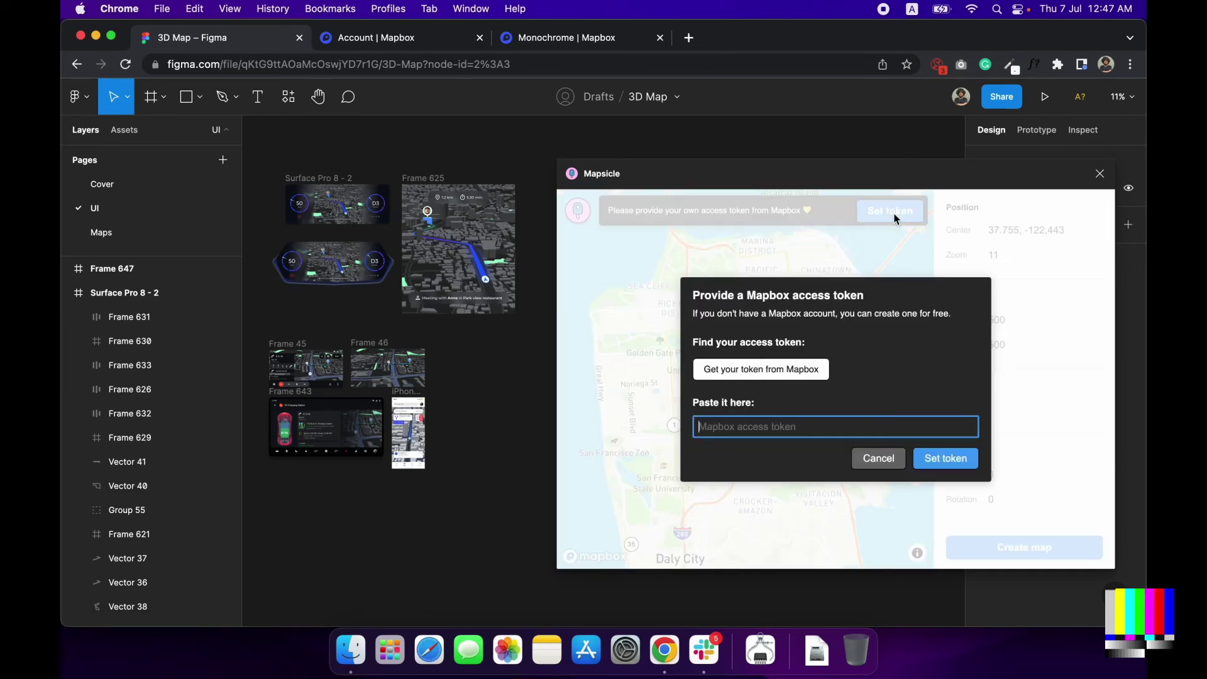
- Copy the Monochrome style's access token from Mapbox Studio and set it in Mapsicle
click(419, 36)
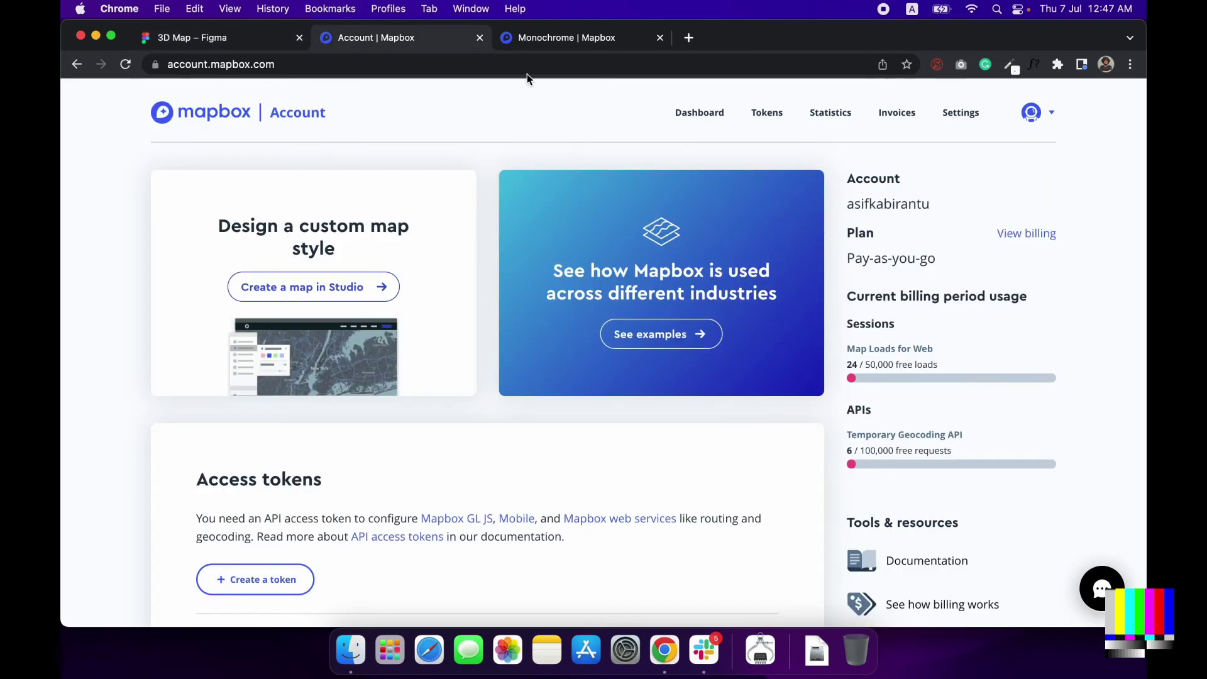
click(558, 36)
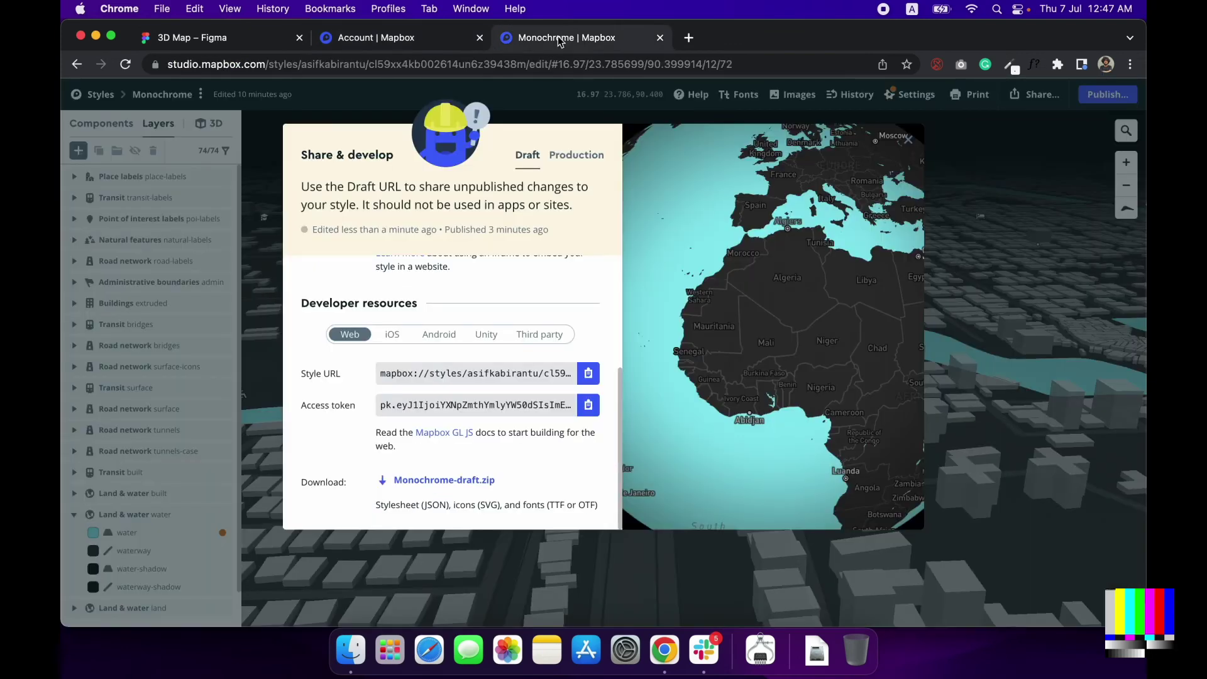
click(588, 405)
click(212, 42)
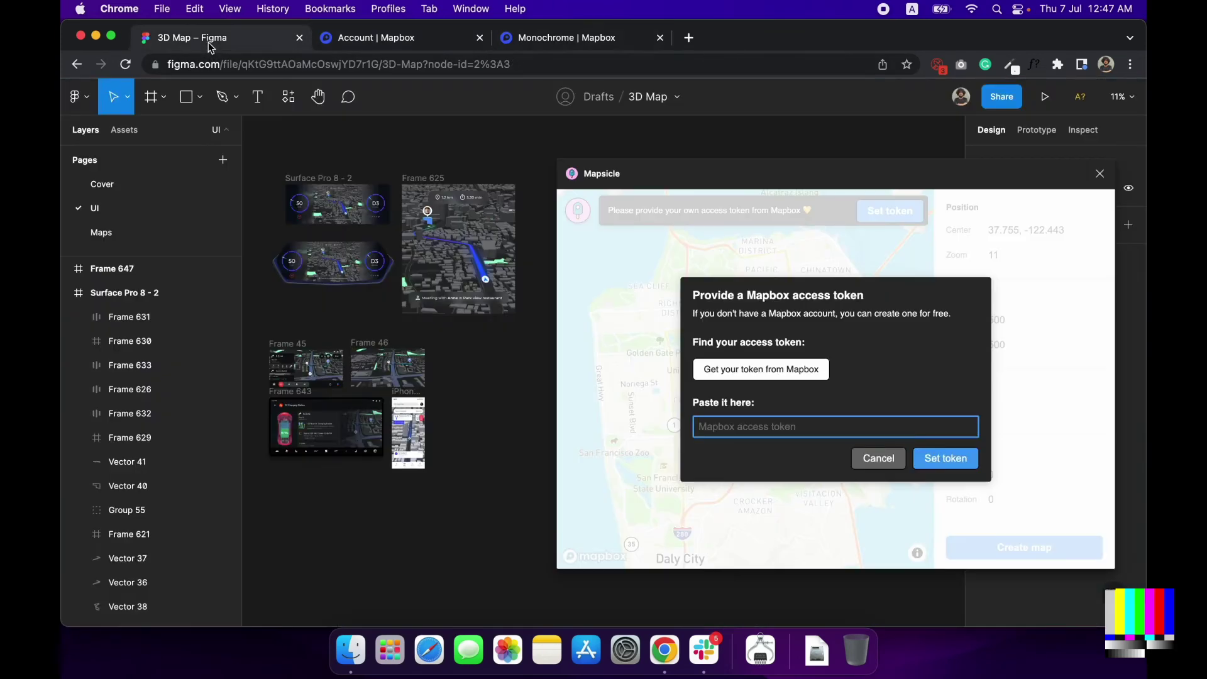
click(740, 427)
key(super+v)
click(965, 463)
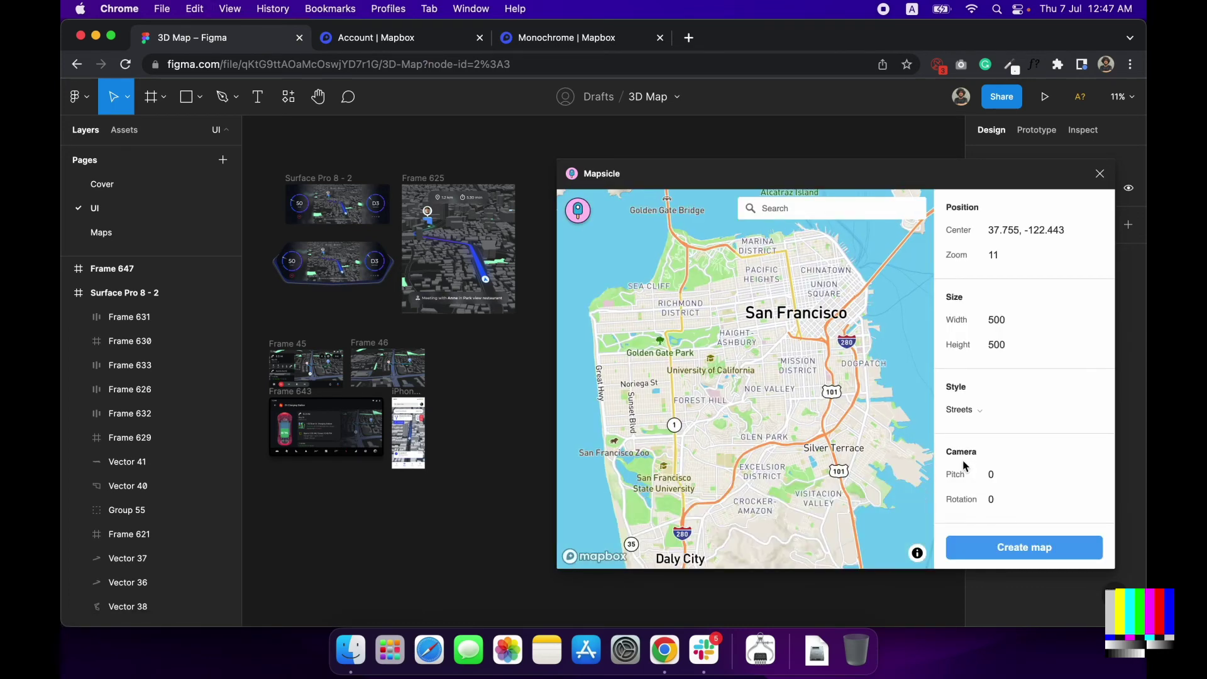
click(547, 38)
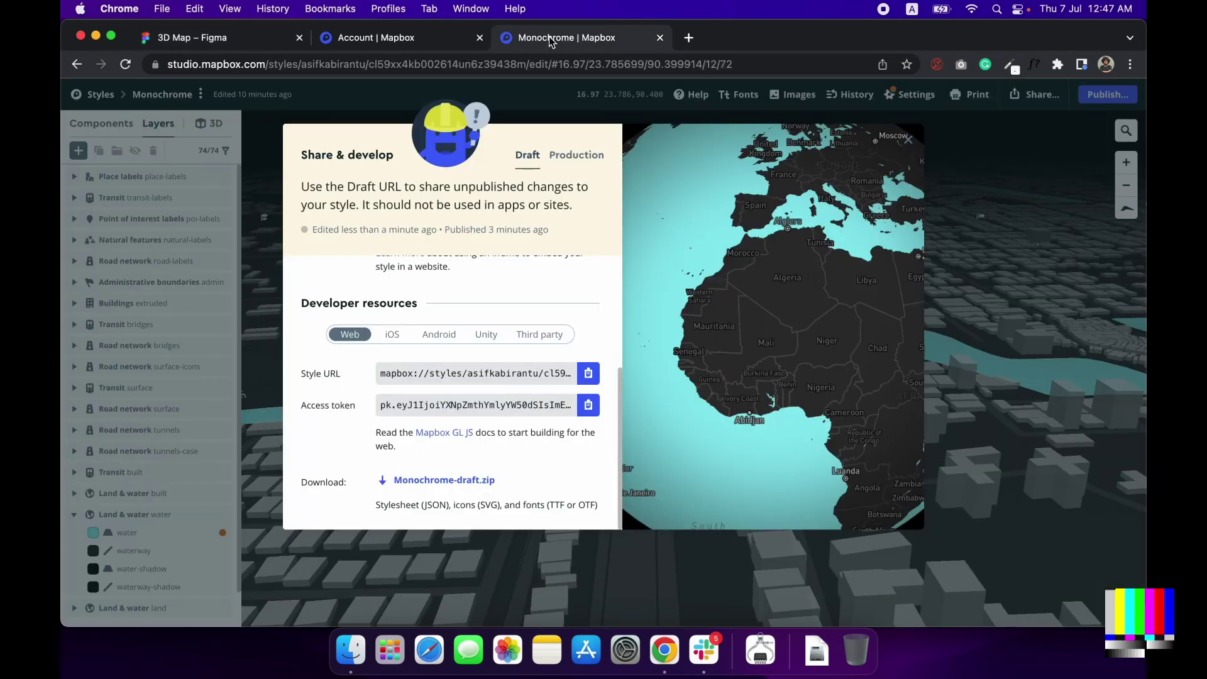
- Add the copied Monochrome Style URL as a custom style in Mapsicle and submit it
click(589, 376)
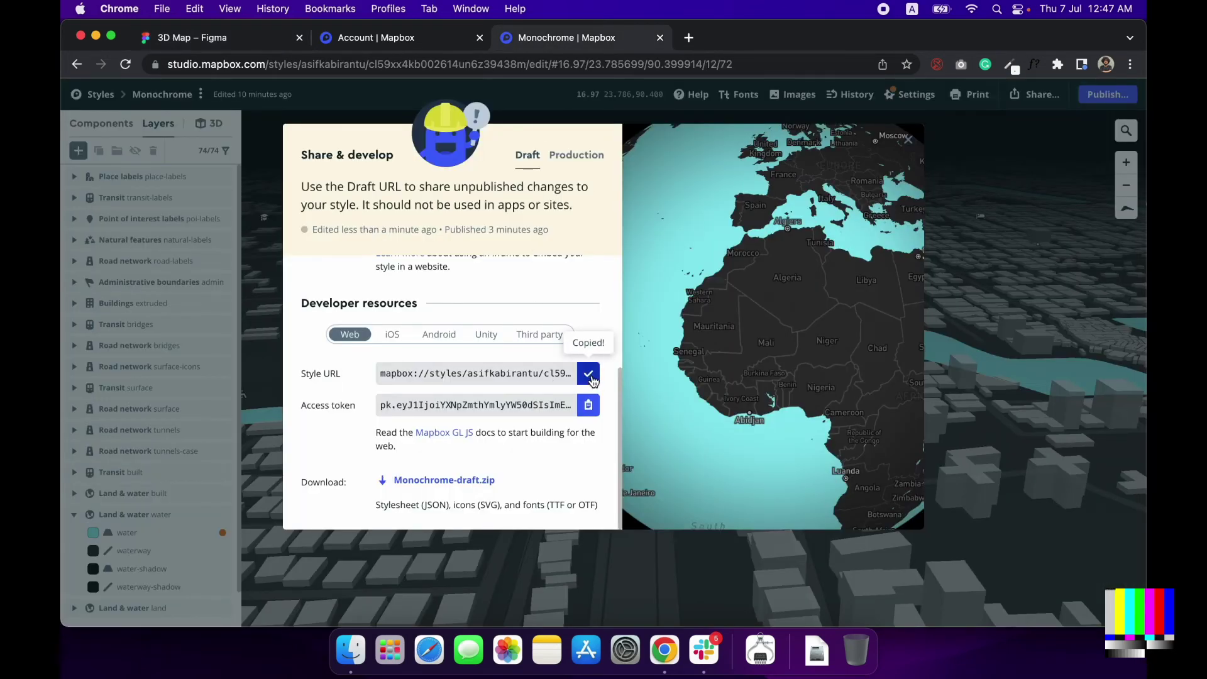
click(203, 38)
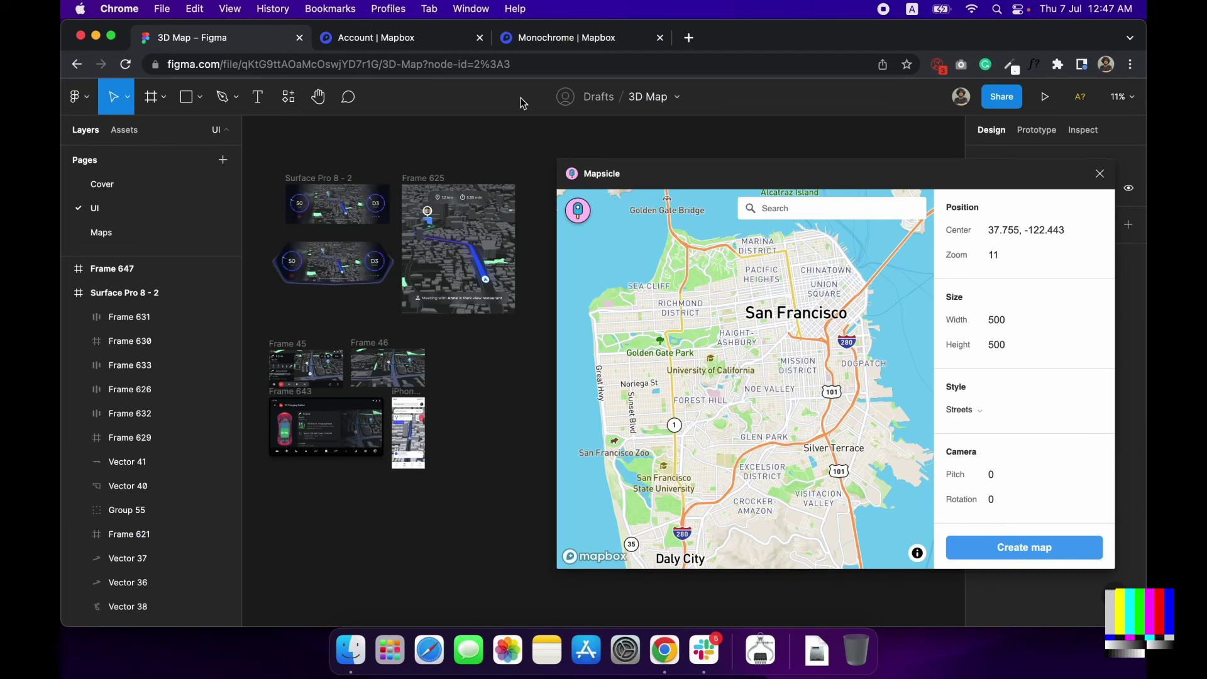
click(966, 407)
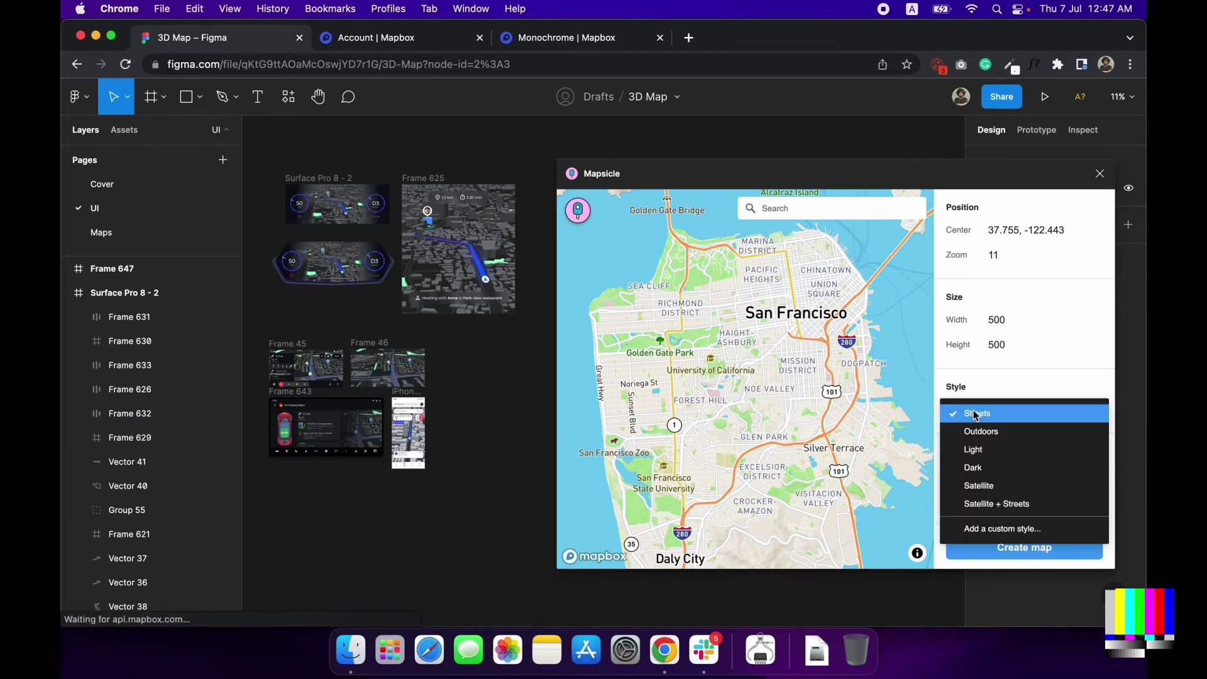
click(1026, 534)
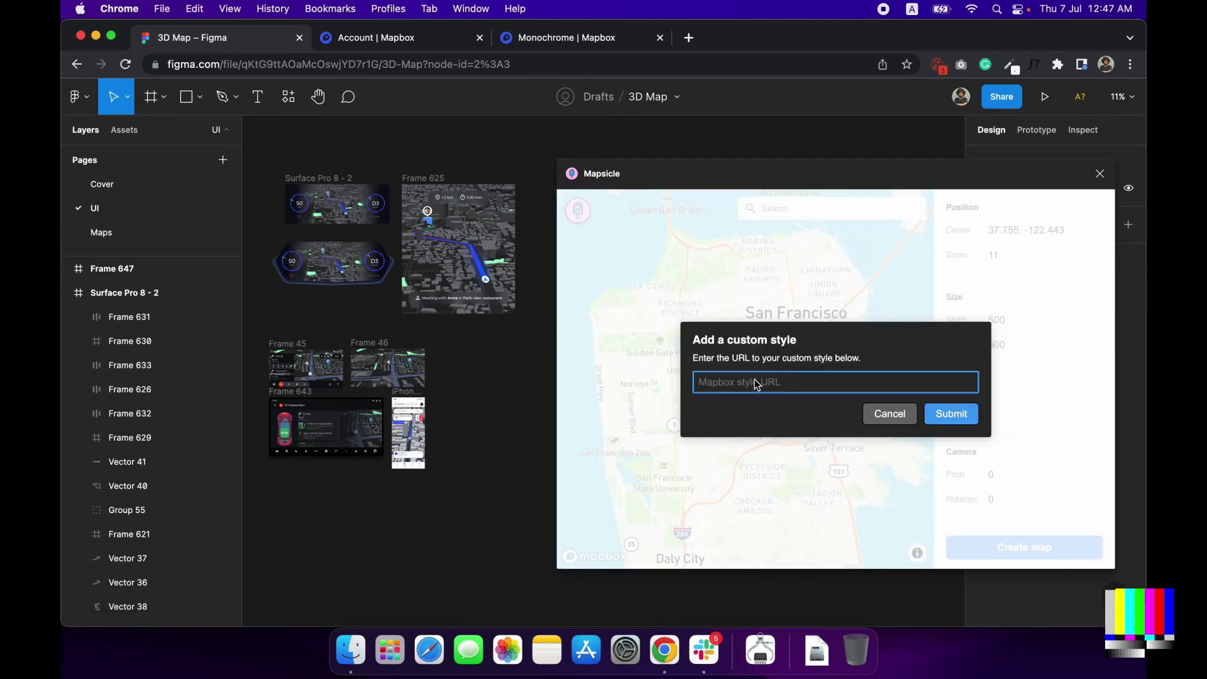
key(super+v)
click(970, 418)
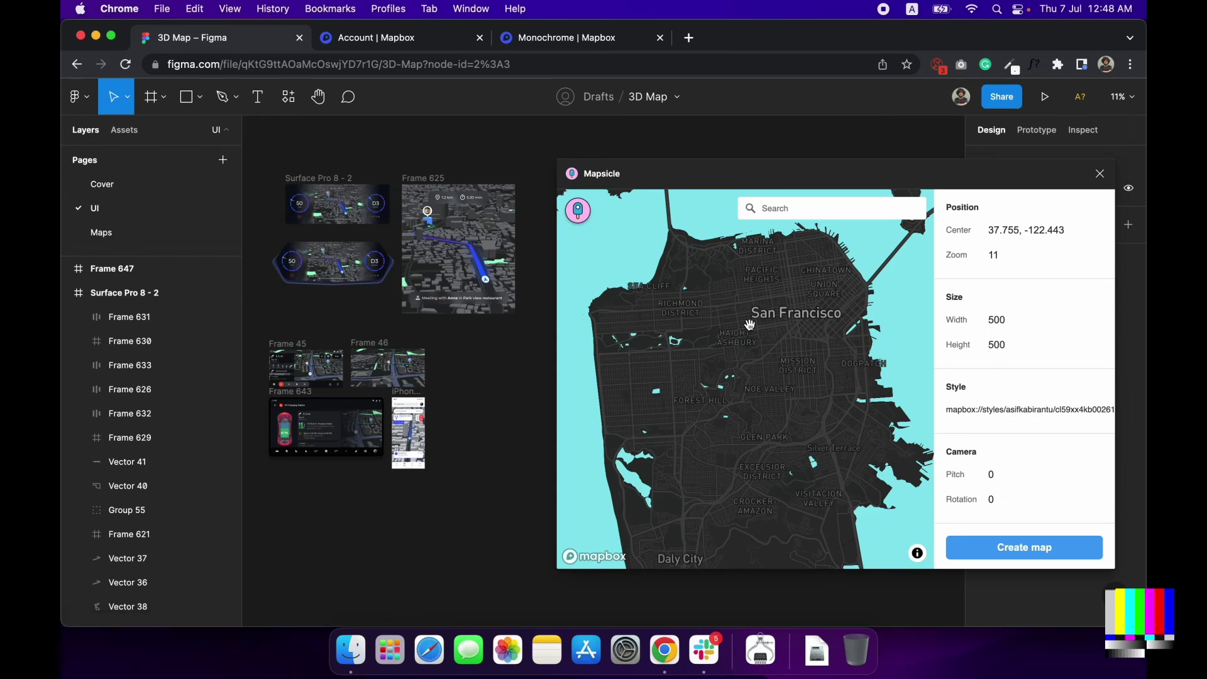
- Zoom to about 16.5, pitch 54.5 and rotate 57.6, then create the map image
scroll(749, 324, up, 5)
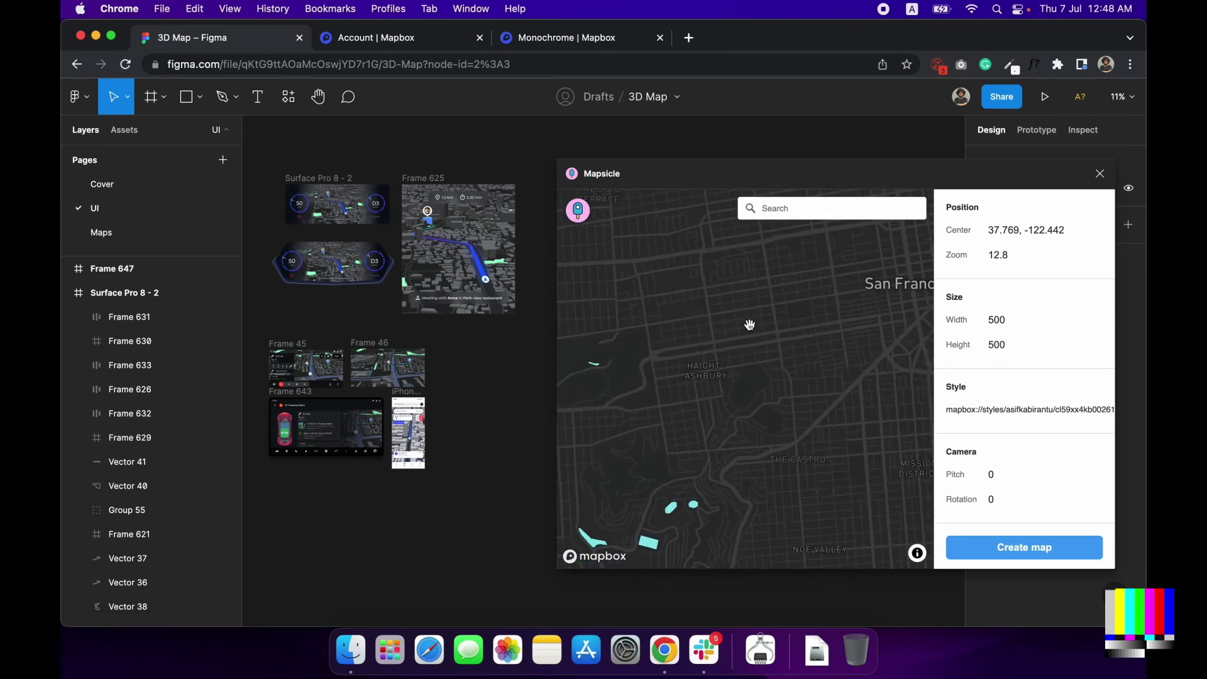
scroll(750, 325, down, 5)
scroll(749, 324, up, 10)
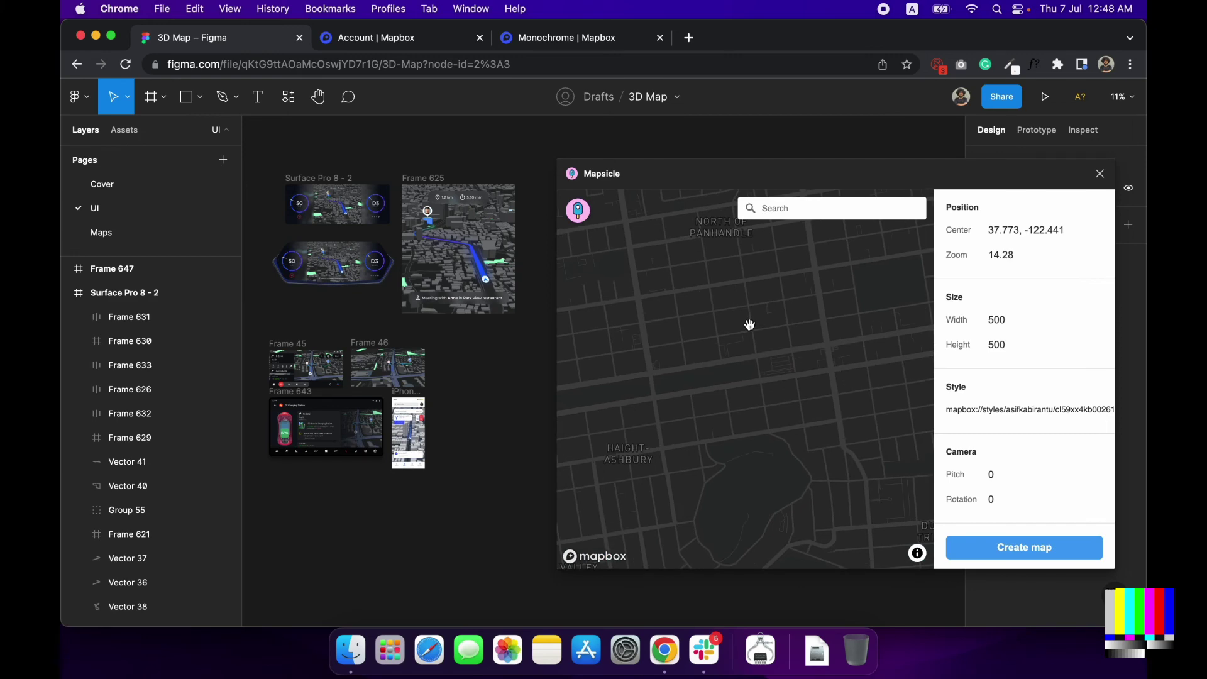
scroll(749, 325, up, 6)
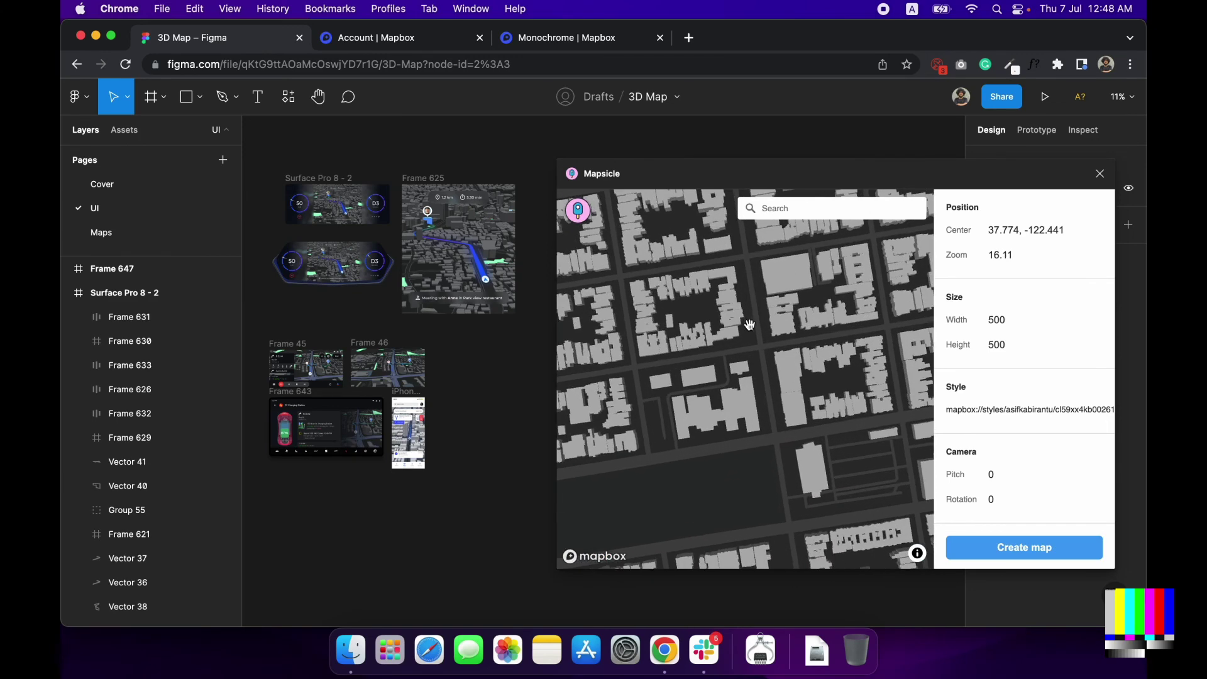
drag(749, 324, 712, 350)
scroll(713, 349, up, 3)
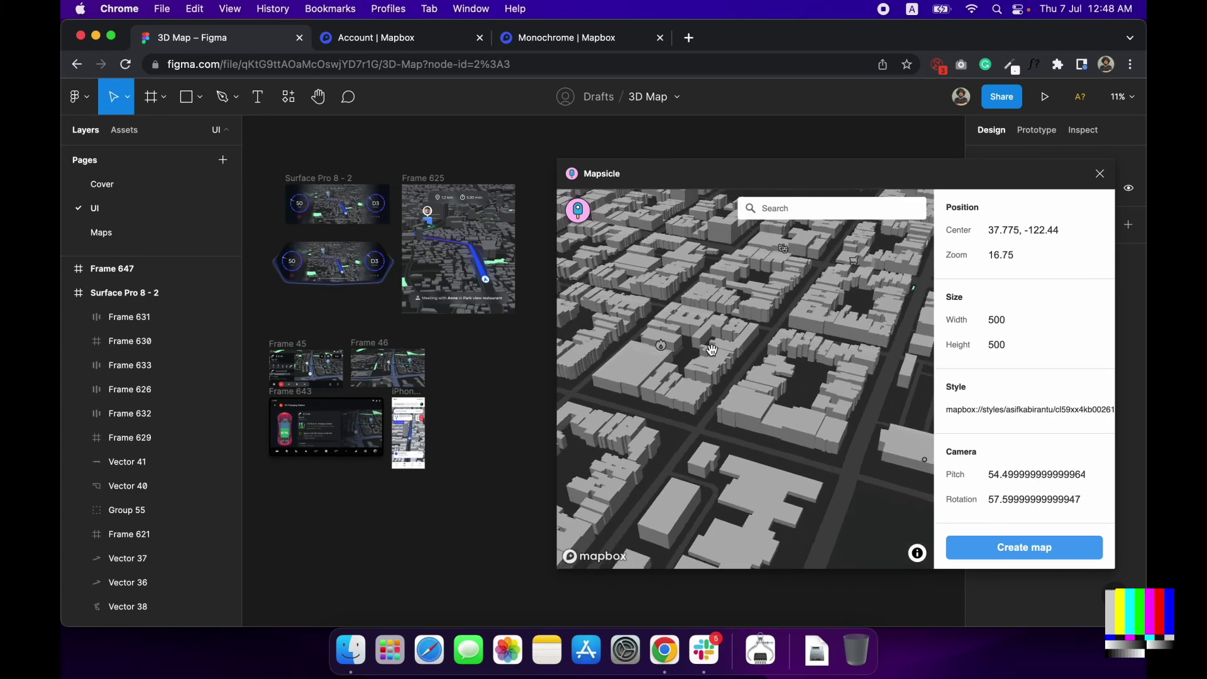
click(1022, 548)
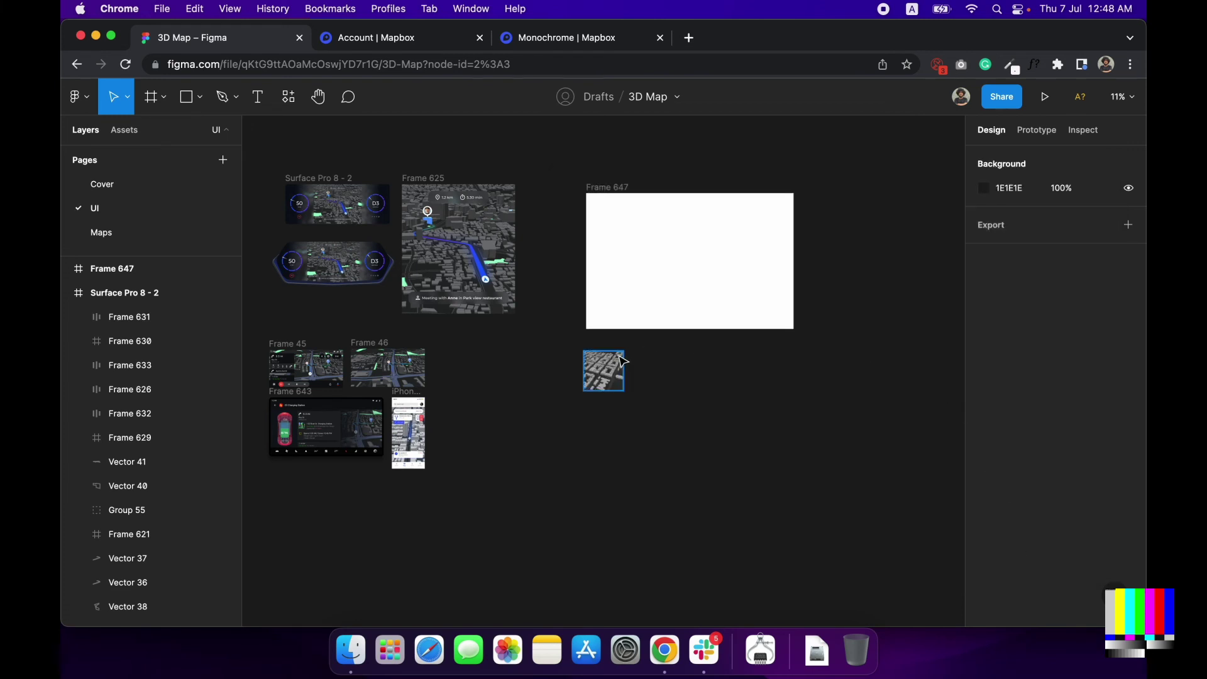
- Move the Mapsicle Map image into Frame 647 and scale it to 3370×3370
drag(608, 382, 637, 246)
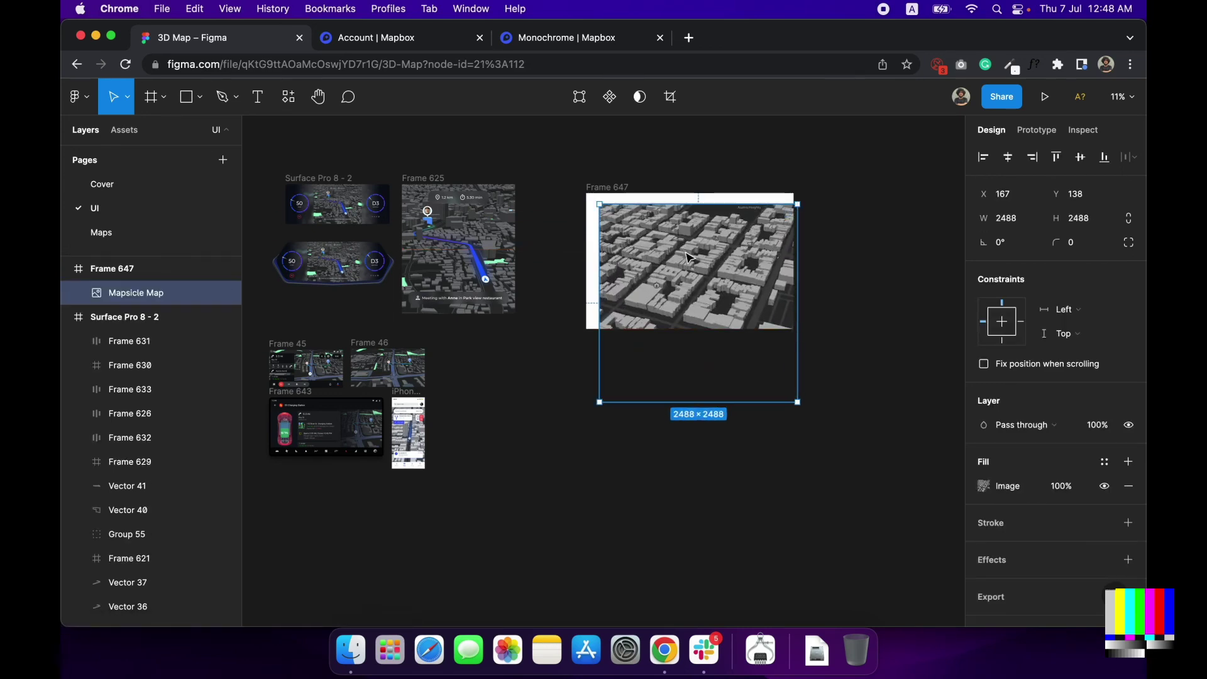
drag(686, 251, 654, 223)
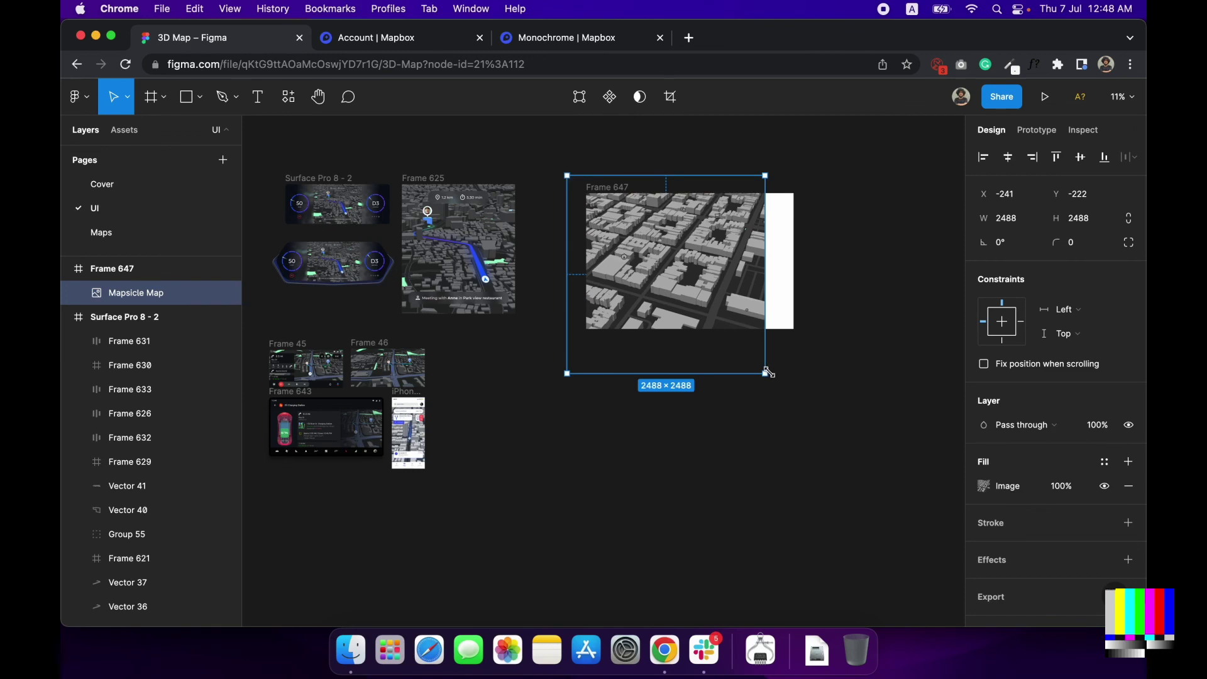
drag(768, 373, 835, 414)
scroll(682, 258, up, 5)
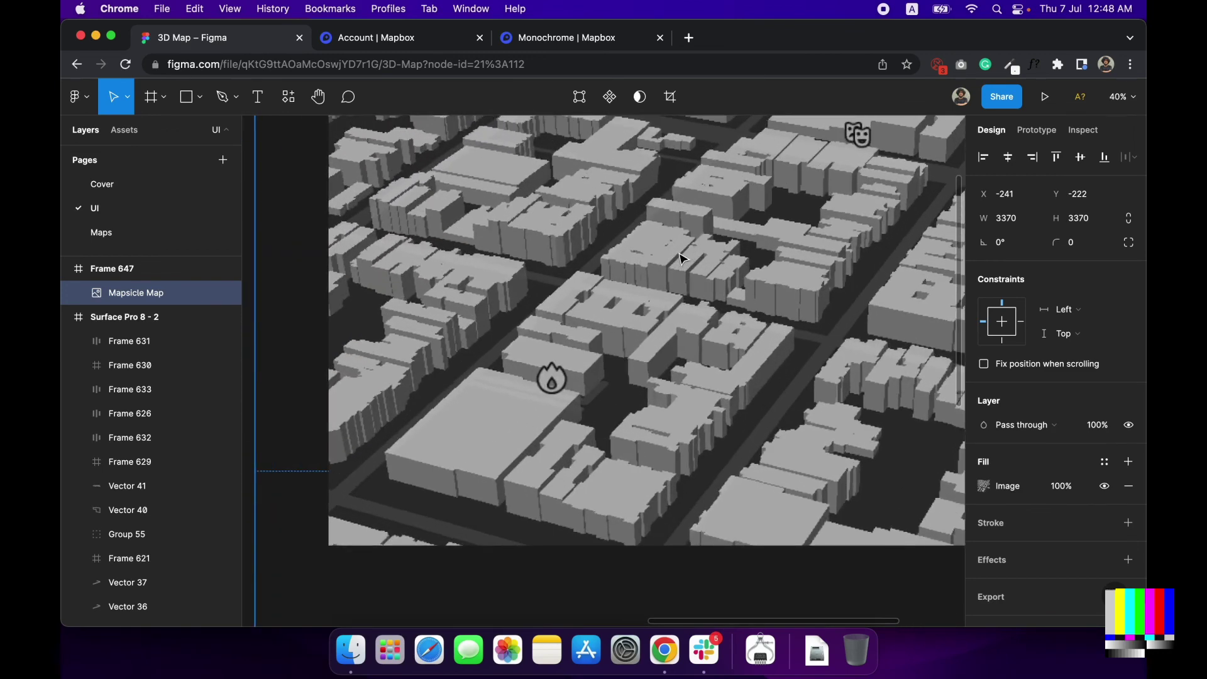
scroll(629, 283, down, 4)
scroll(503, 302, up, 2)
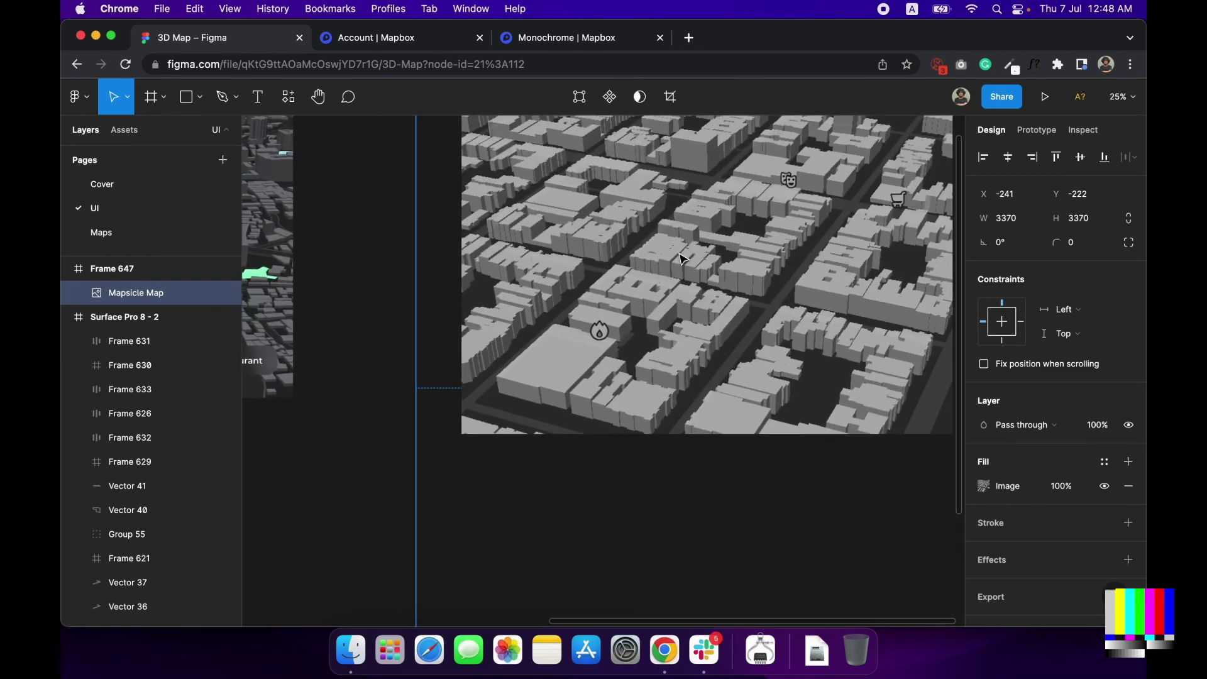
click(403, 307)
scroll(402, 308, down, 3)
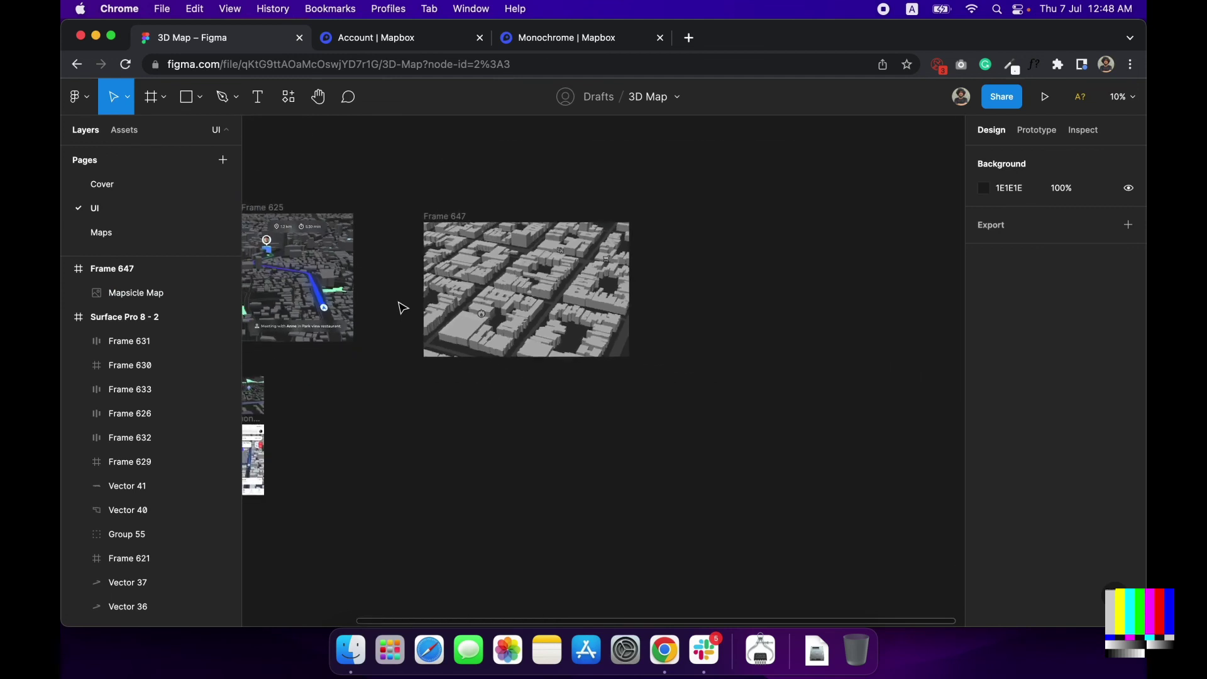